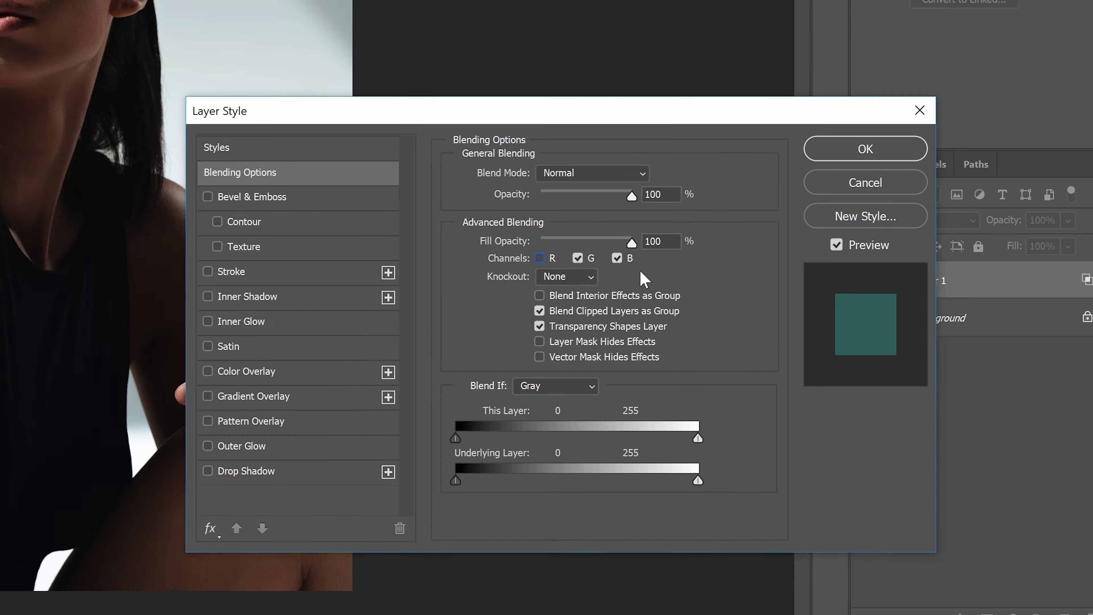
Exclude red from Layer 1's blending, offset the layer, and compare the Blue and Red channels.
left_click(911, 100)
left_click_drag(242, 178, 297, 190)
left_click(960, 318)
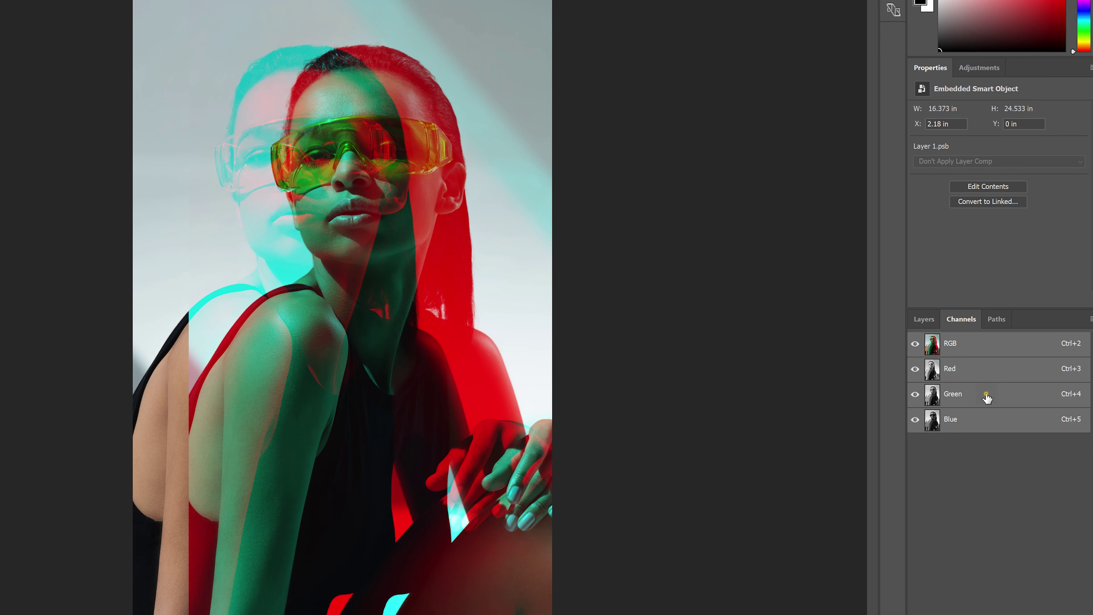
left_click(980, 418)
left_click(981, 371)
left_click(991, 351)
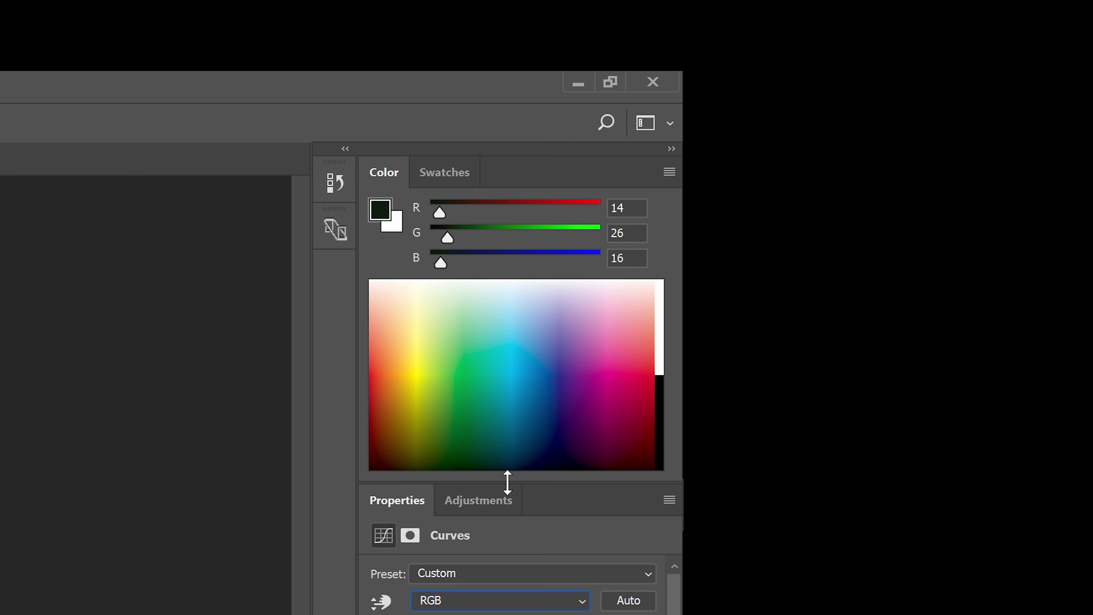
Pick a light peach colour and set the Red curve's highlight output to 255.
left_click_drag(395, 365, 403, 367)
left_click_drag(400, 289, 400, 288)
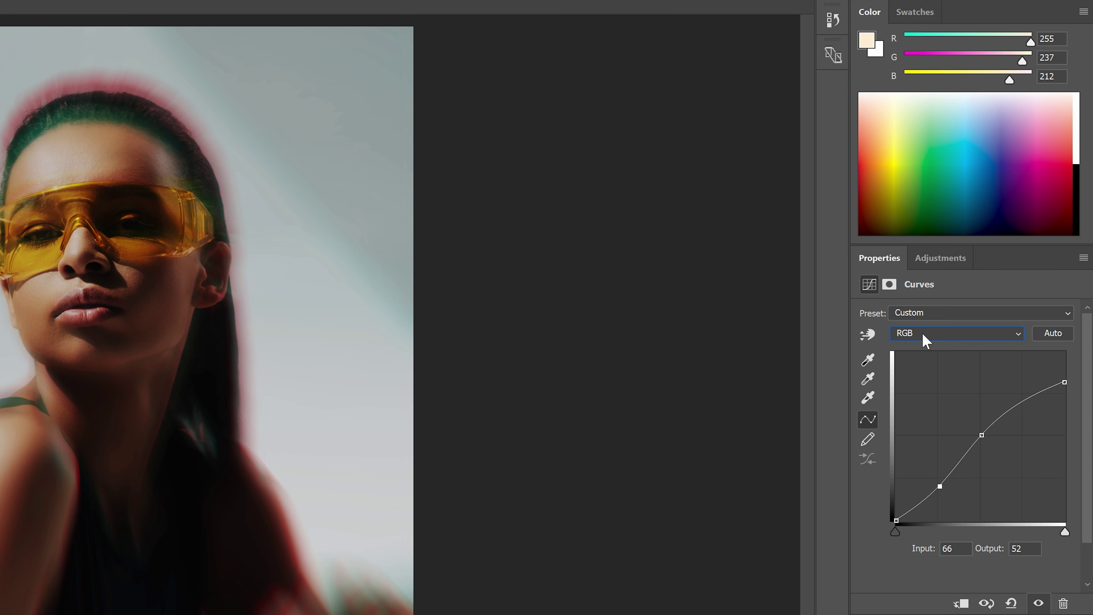
left_click(925, 340)
left_click(908, 354)
left_click(1052, 38)
key("ctrl+c")
right_click(1052, 38)
left_click(968, 82)
left_click(1024, 548)
right_click(1023, 548)
left_click(985, 609)
Set the Green and Blue curves' highlight outputs to 237 and 212.
right_click(1052, 57)
left_click(968, 100)
left_click(955, 332)
left_click(908, 364)
right_click(1024, 548)
left_click(985, 608)
left_click(1052, 76)
key("ctrl+c")
left_click(939, 332)
left_click(907, 374)
right_click(1023, 548)
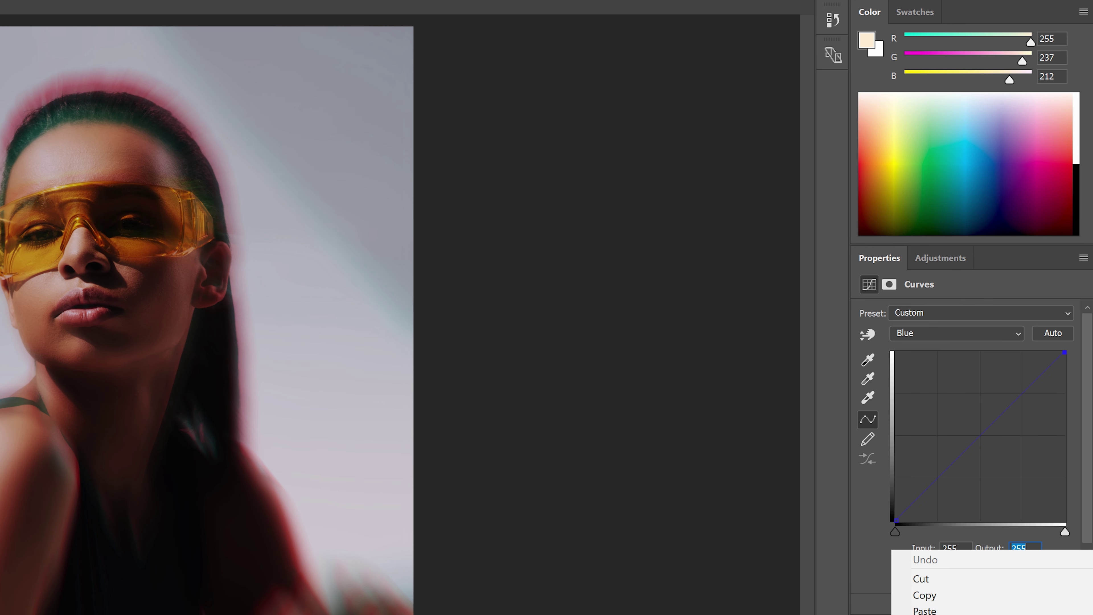
left_click(968, 608)
Pick a deep green and set the Green and Blue curves' shadow outputs to 17 and 12.
left_click(931, 227)
left_click_drag(936, 61, 910, 79)
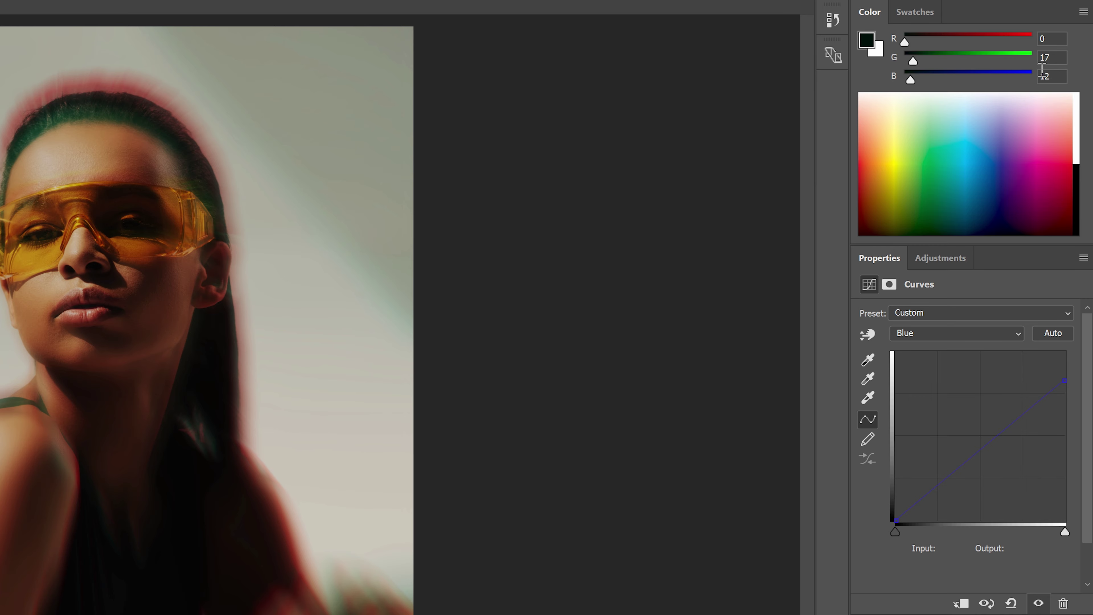
right_click(1051, 58)
left_click(968, 103)
left_click(955, 332)
left_click(908, 364)
right_click(1024, 548)
left_click(985, 609)
left_click(1051, 76)
right_click(1054, 77)
left_click(924, 124)
left_click(955, 332)
left_click(908, 374)
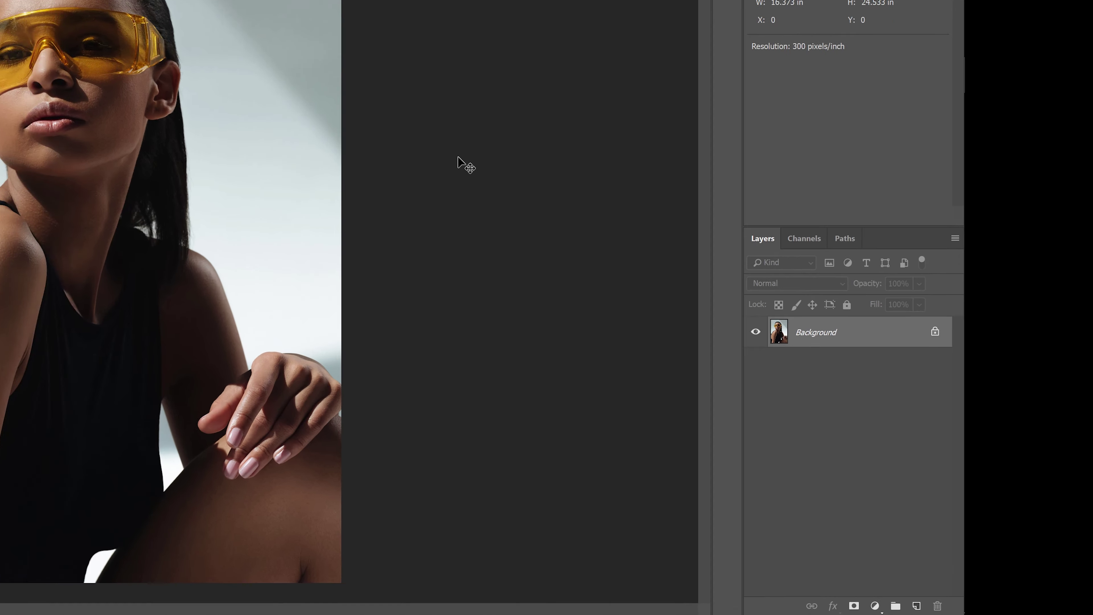
Duplicate the Background with Ctrl+J and convert Layer 1 to a Smart Object.
key("ctrl+j")
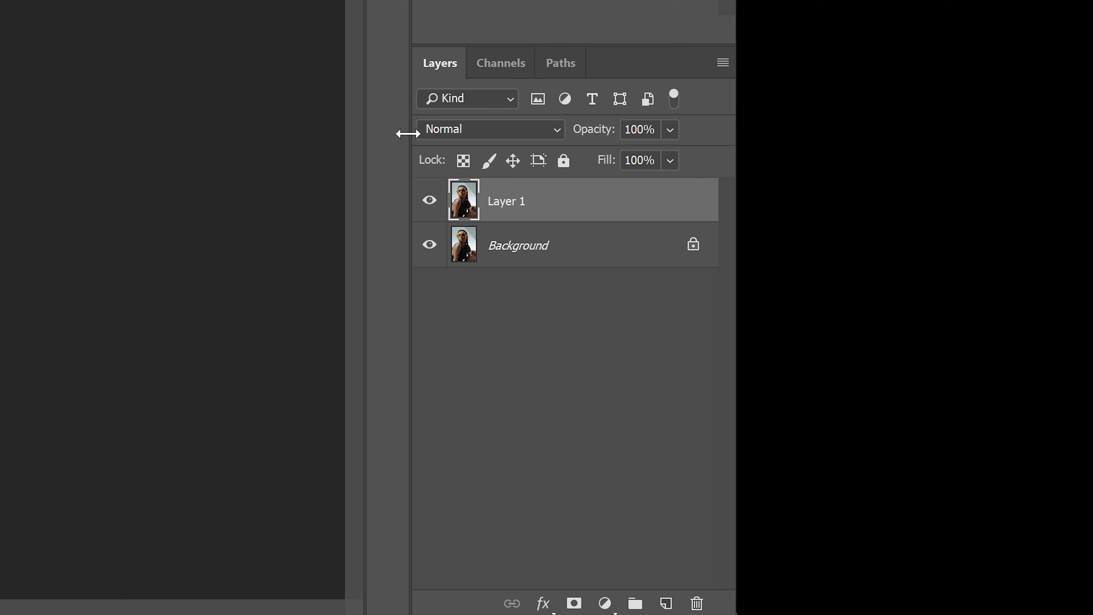
right_click(549, 203)
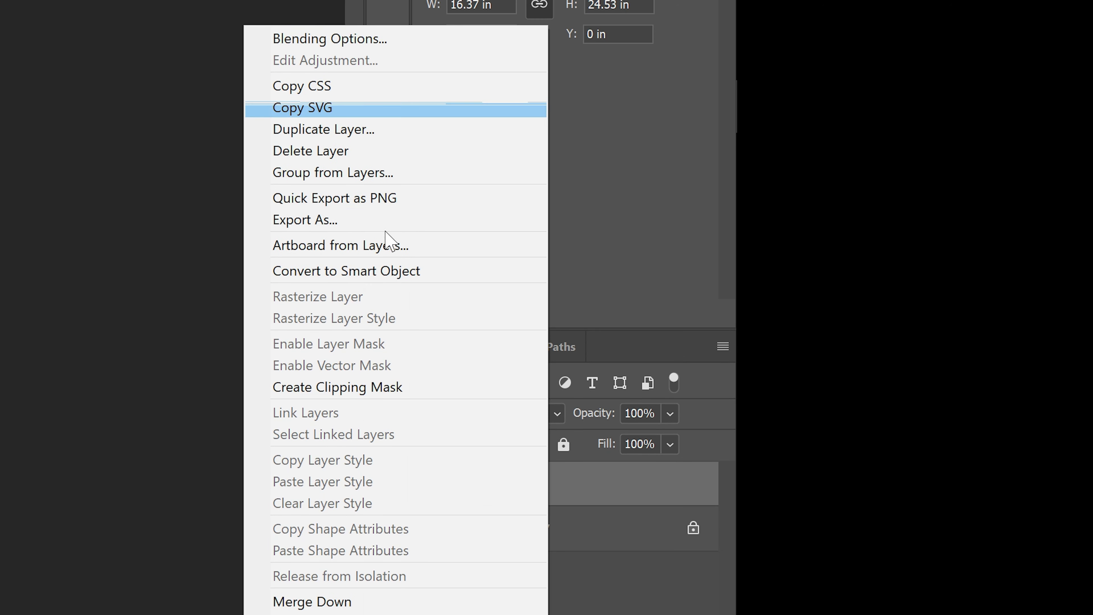
left_click(380, 136)
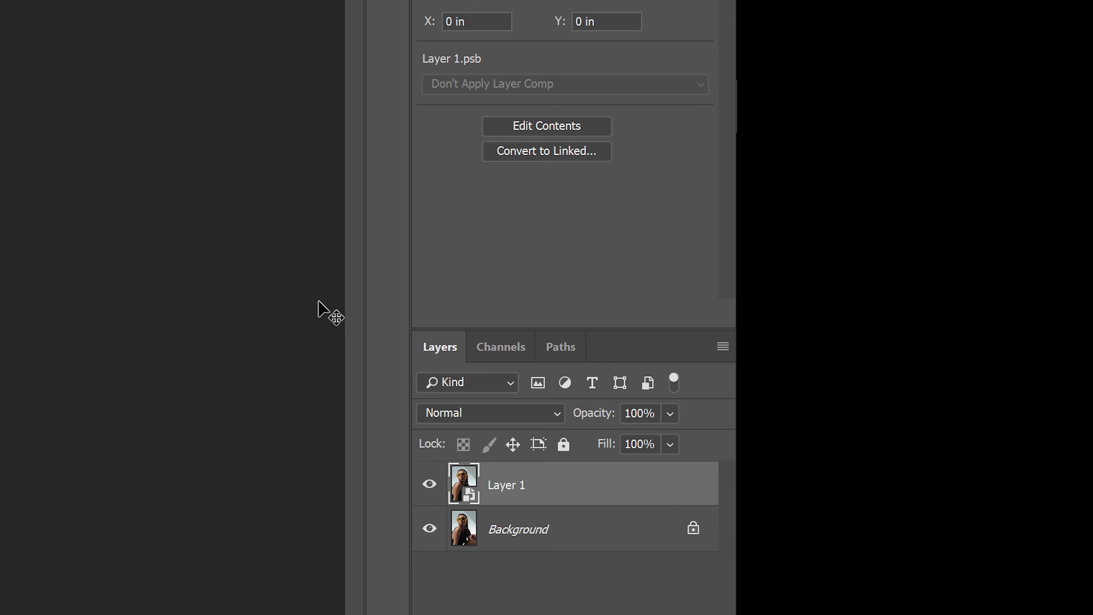
Uncheck the R channel in Layer 1's Blending Options and confirm.
right_click(540, 485)
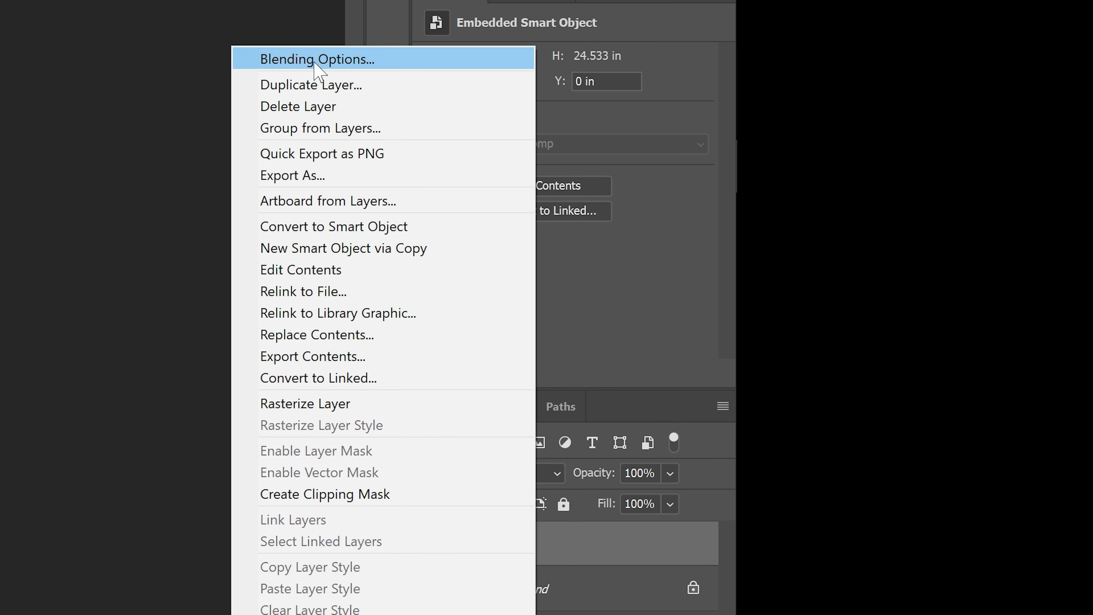
left_click(315, 60)
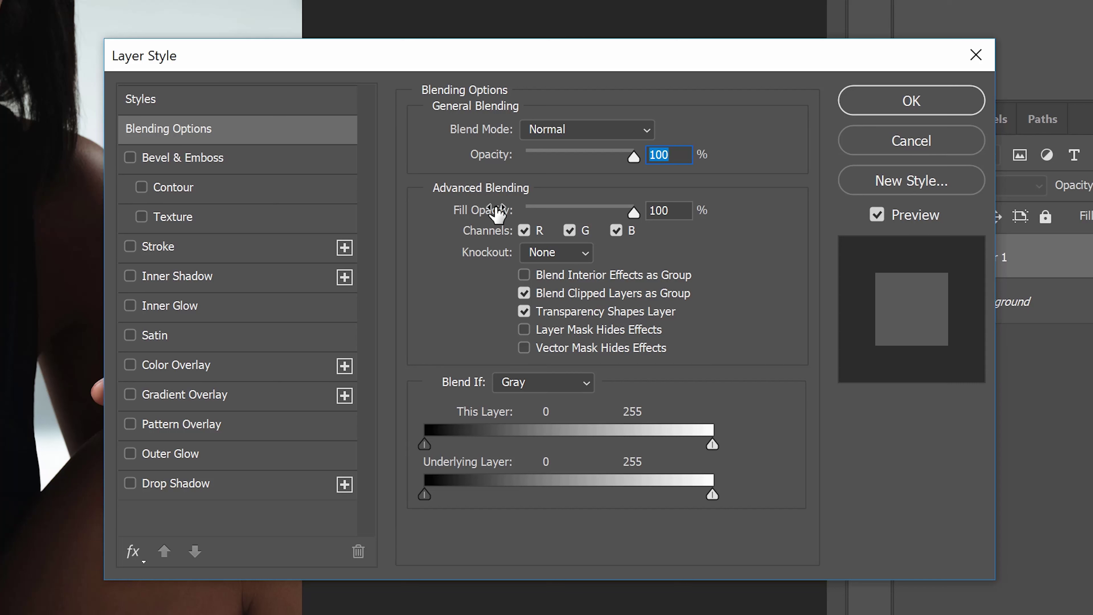
left_click(536, 230)
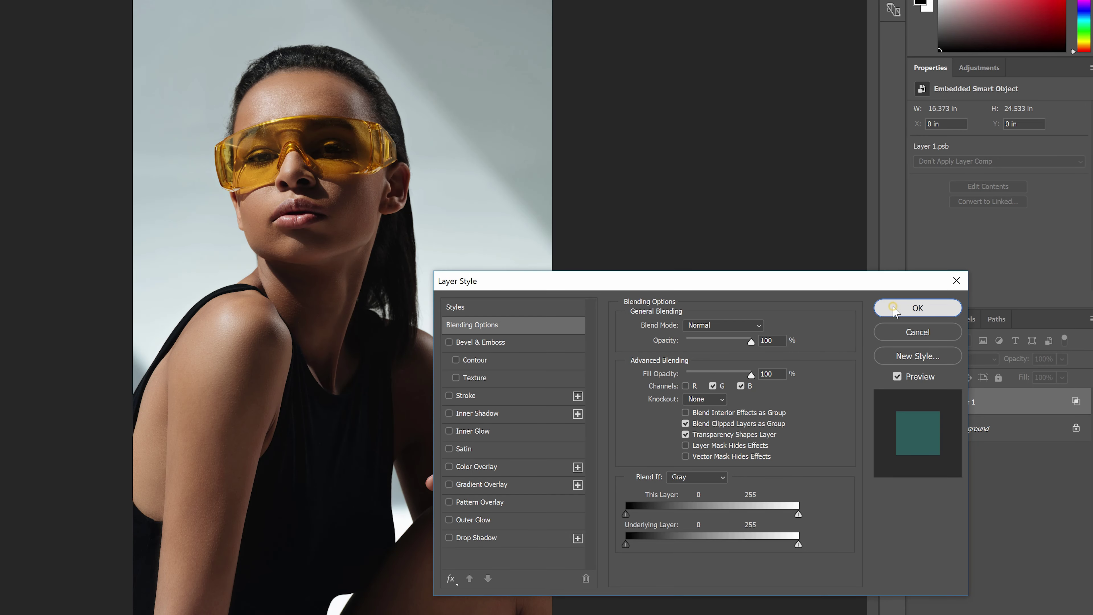
left_click(895, 306)
Shift Layer 1 sideways for red/cyan ghosting and inspect the Green, Blue and Red channels.
left_click(918, 404)
left_click(918, 404)
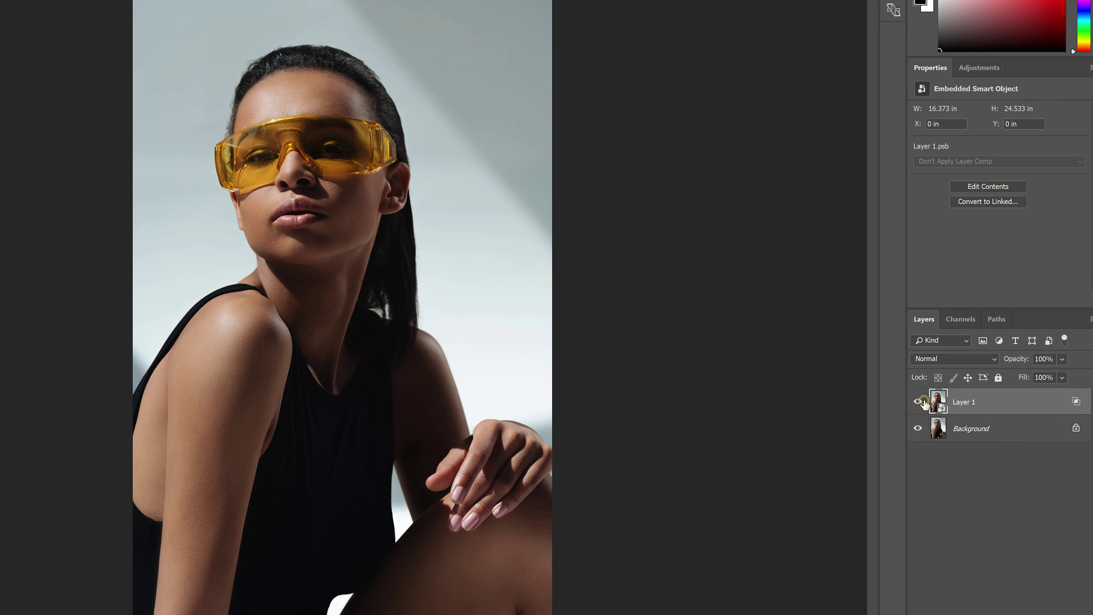
left_click_drag(218, 184, 290, 173)
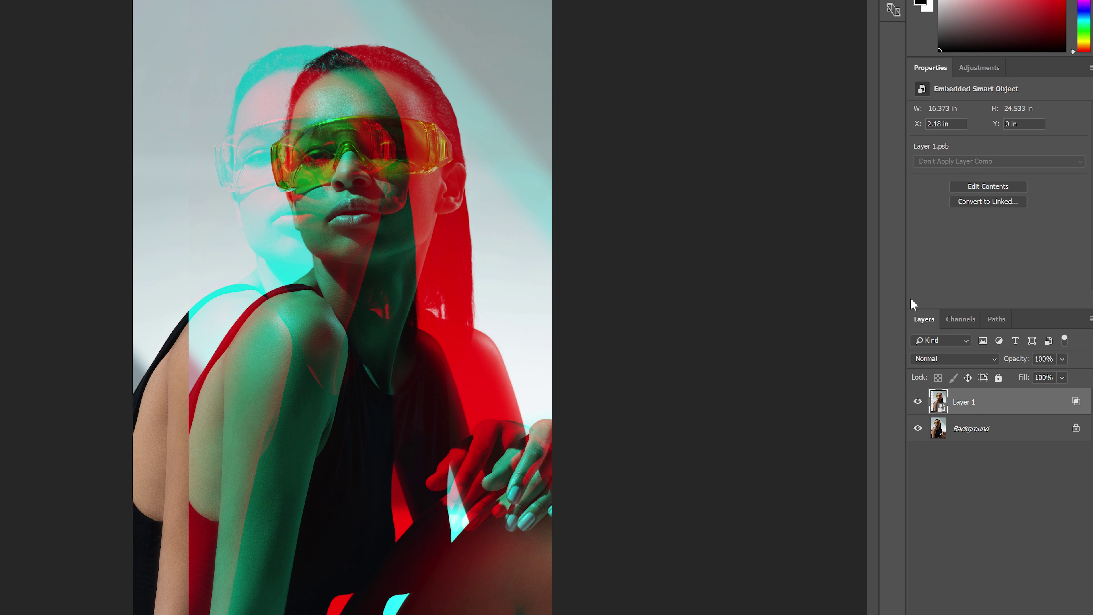
left_click(960, 318)
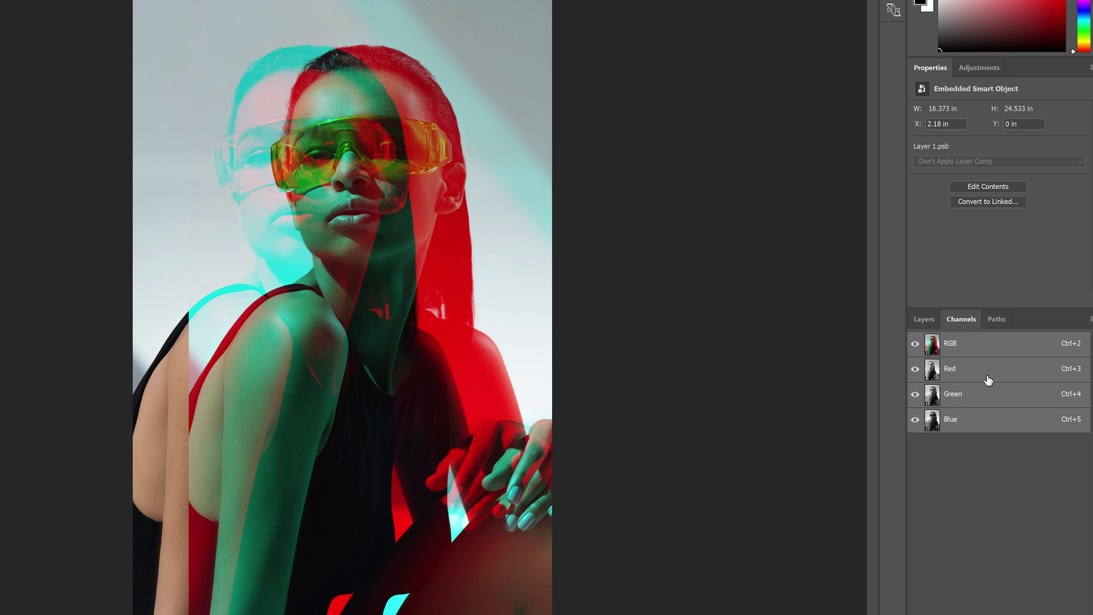
left_click(987, 398)
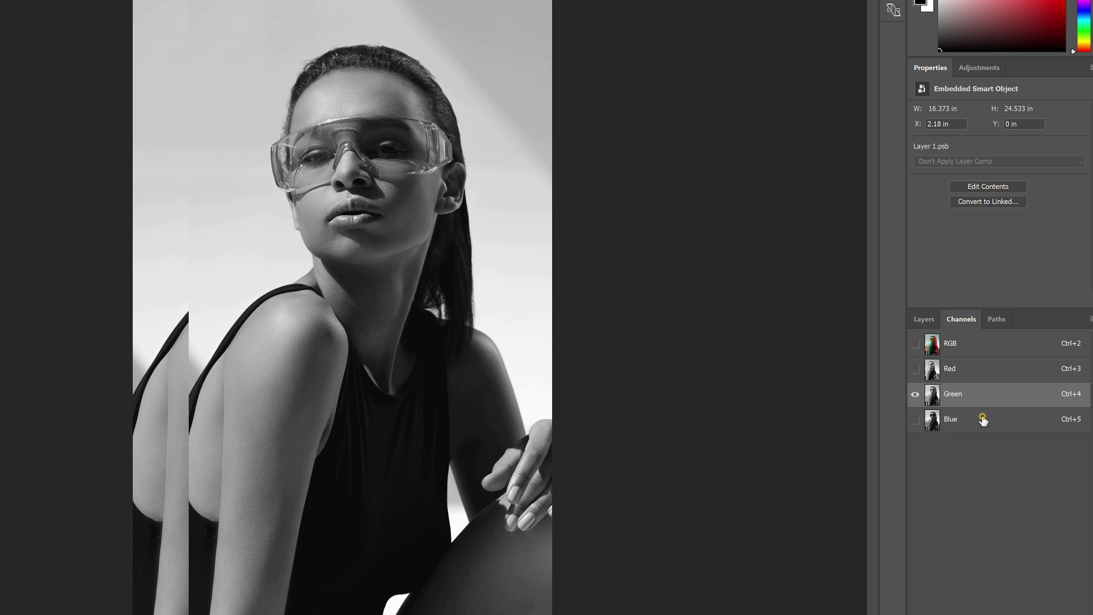
left_click(983, 420)
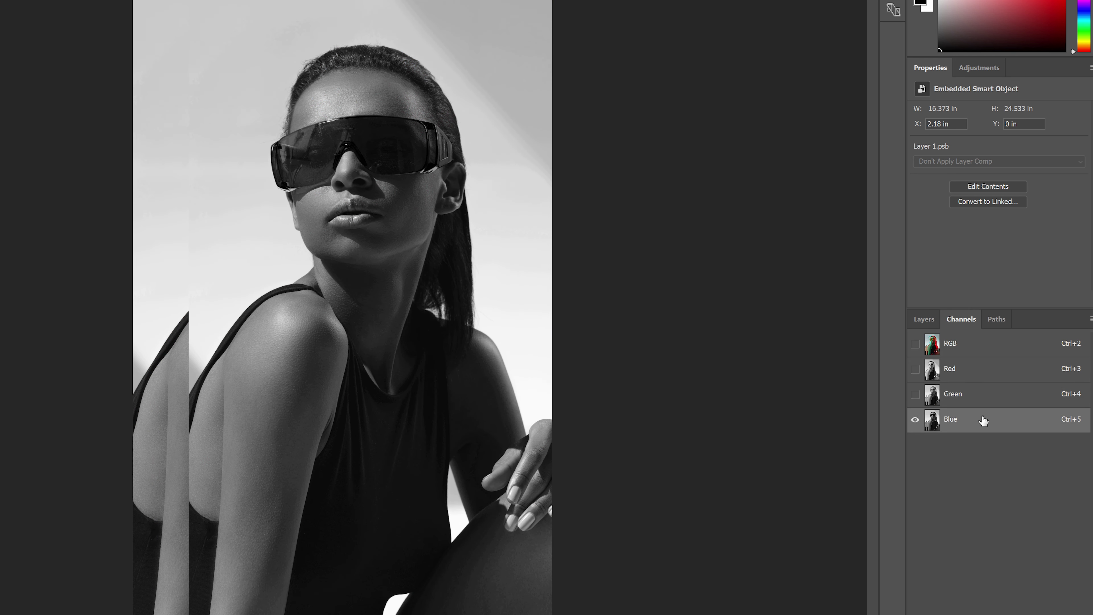
left_click(983, 376)
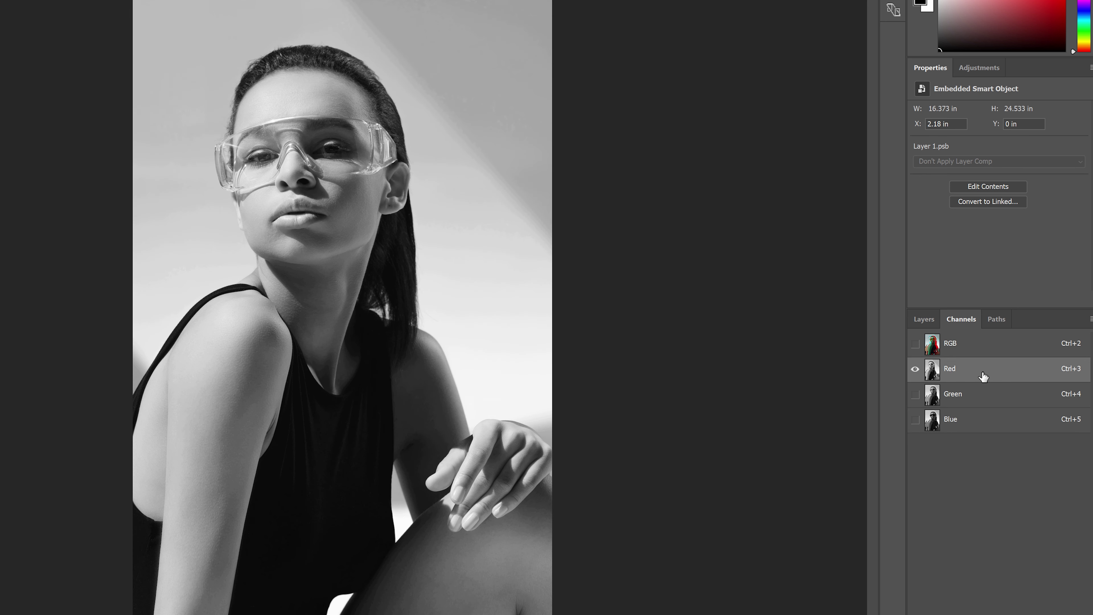
left_click(990, 352)
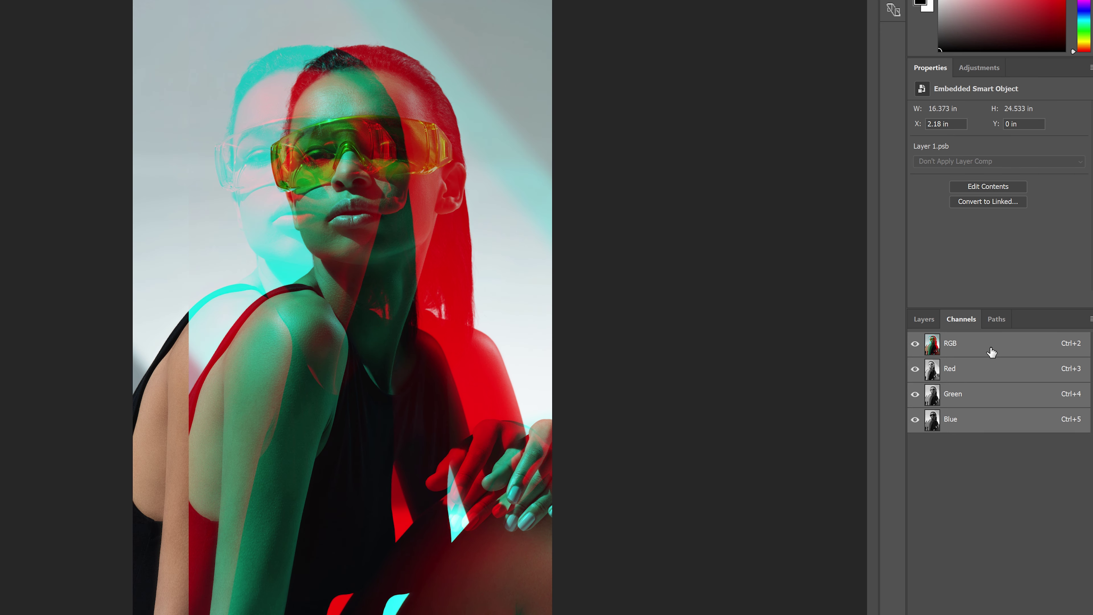
Reduce Layer 1's offset for subtler ghosting and recheck each colour channel.
left_click_drag(507, 326, 438, 334)
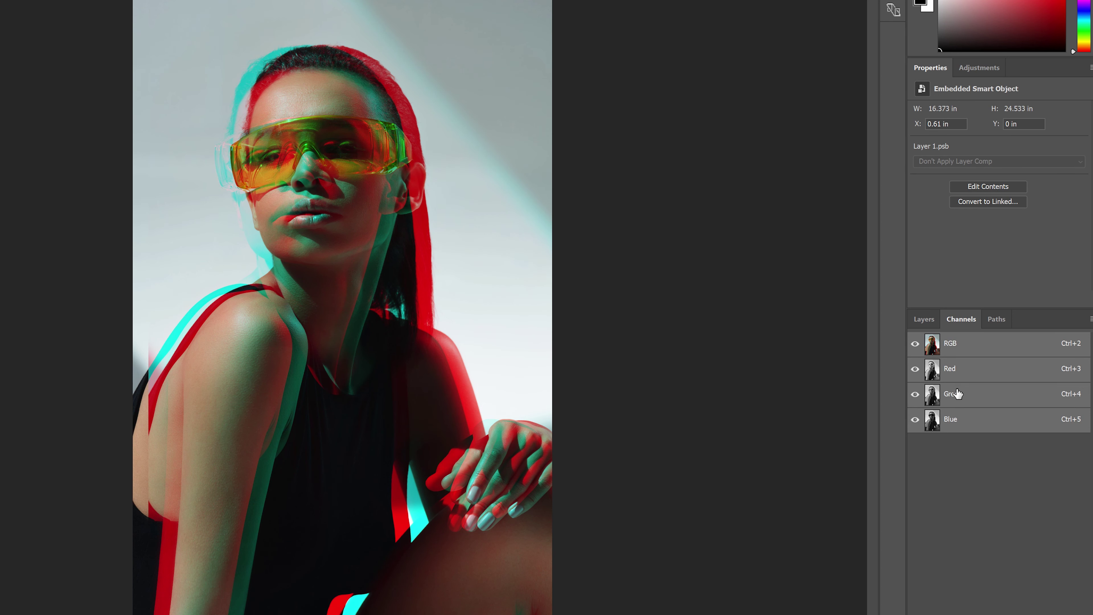
left_click(964, 378)
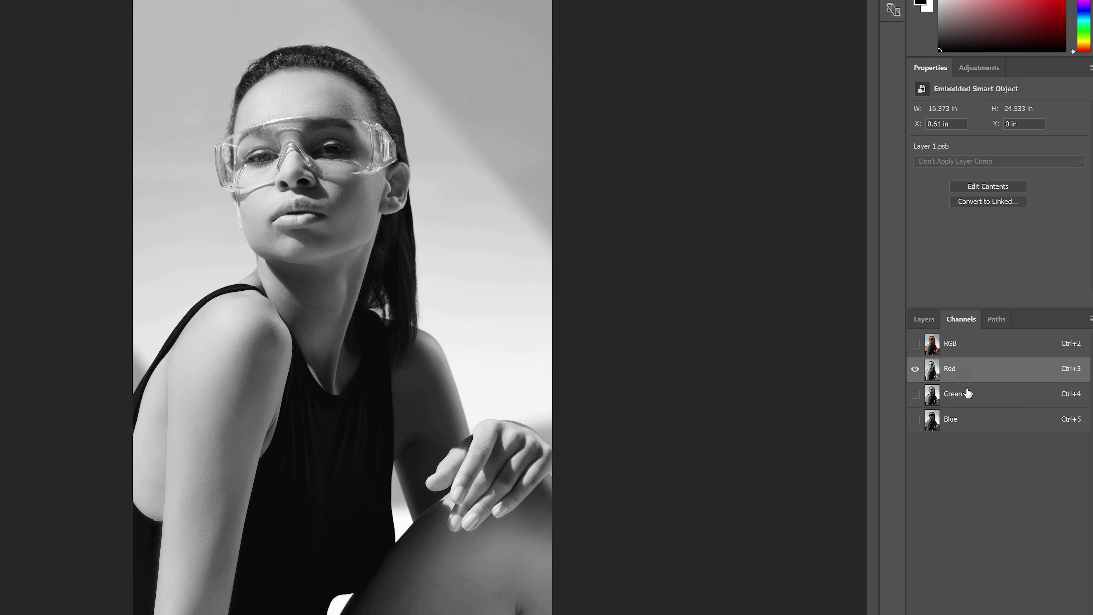
left_click(966, 394)
left_click(964, 417)
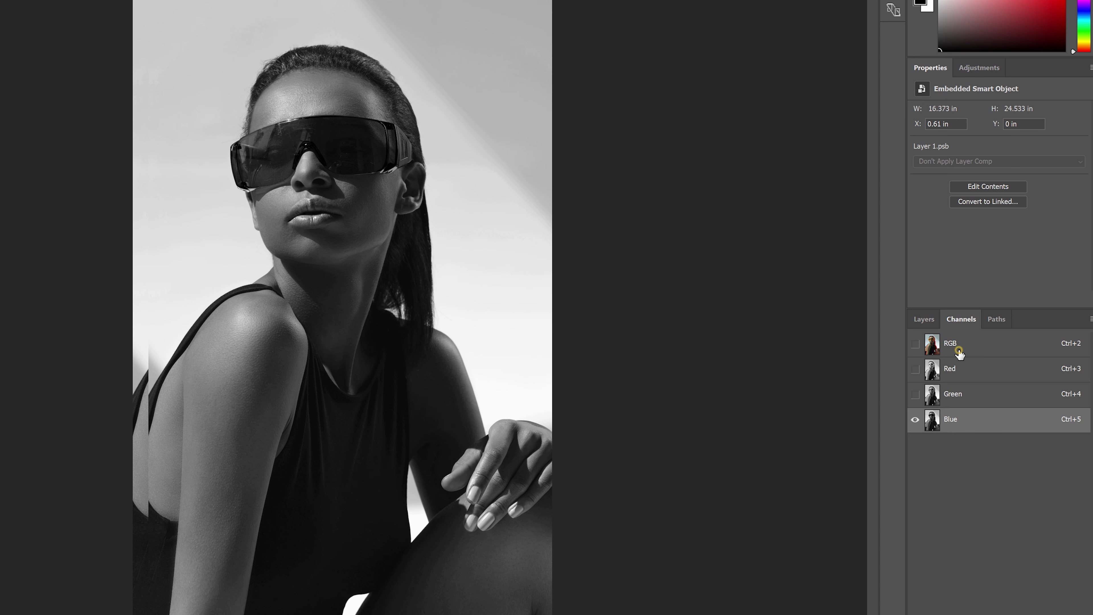
left_click(951, 349)
Undo Layer 1's offset, scale it to about 16.993 × 25.463 in, then hide it.
left_click(921, 319)
key("ctrl+z")
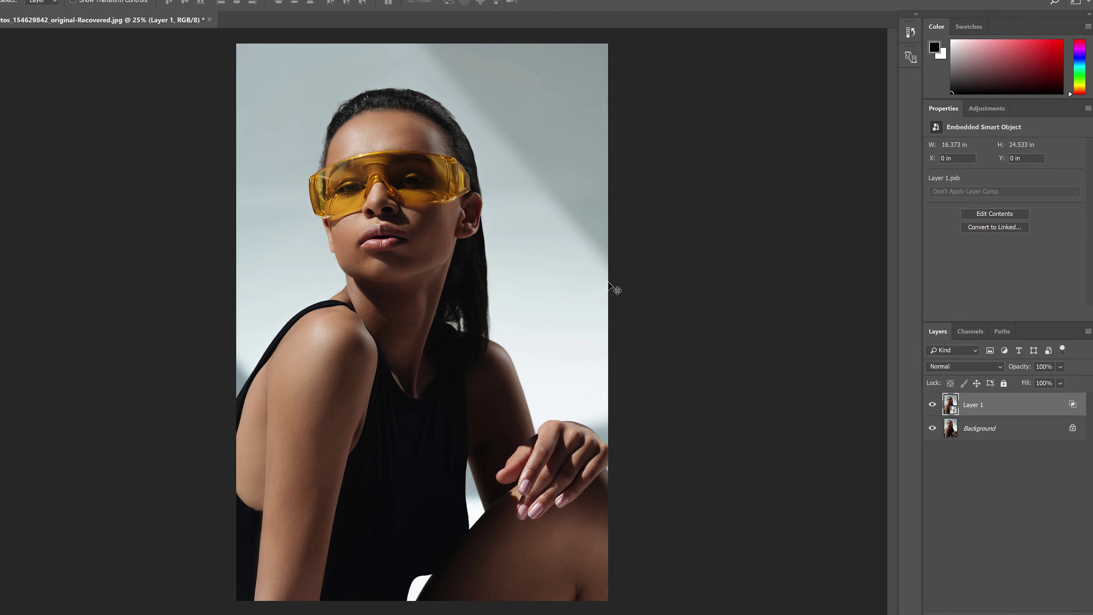
key("ctrl+t")
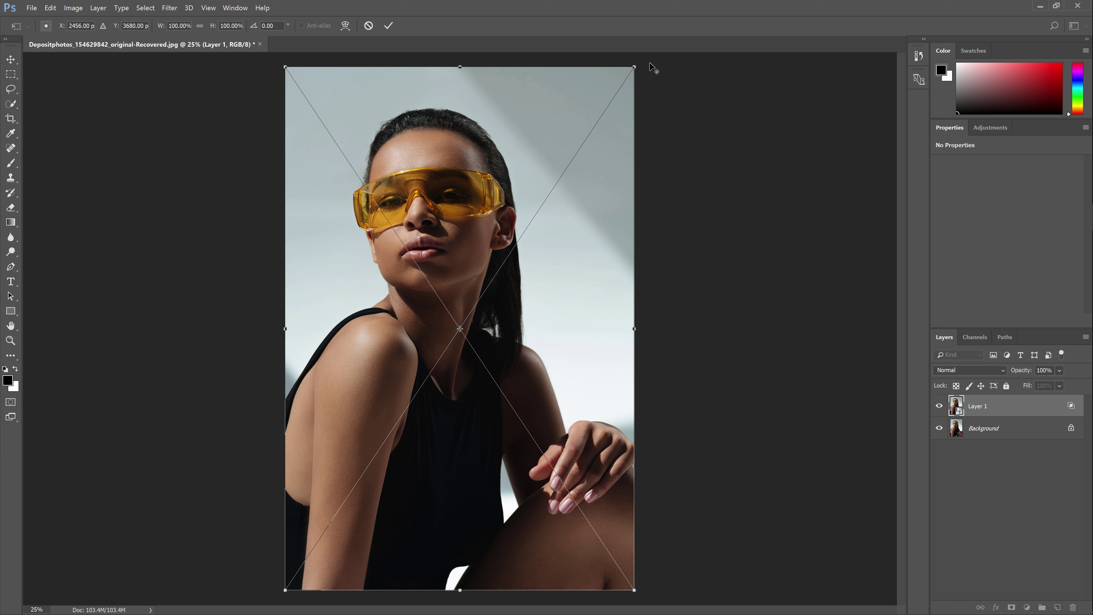
left_click_drag(634, 67, 671, 88)
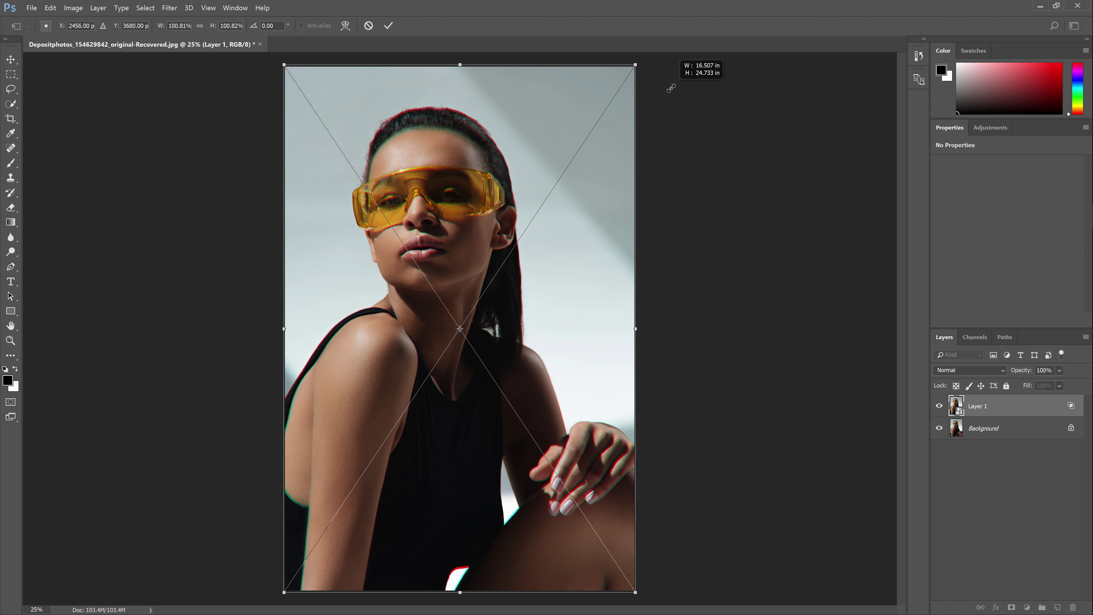
left_click_drag(671, 88, 679, 82)
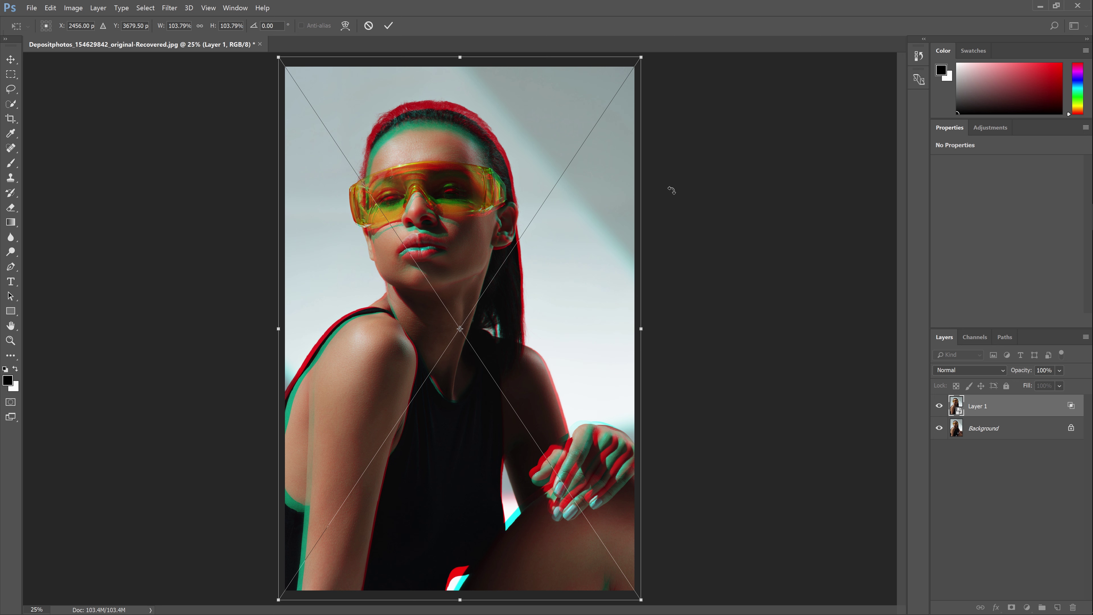
key("Return")
left_click(939, 406)
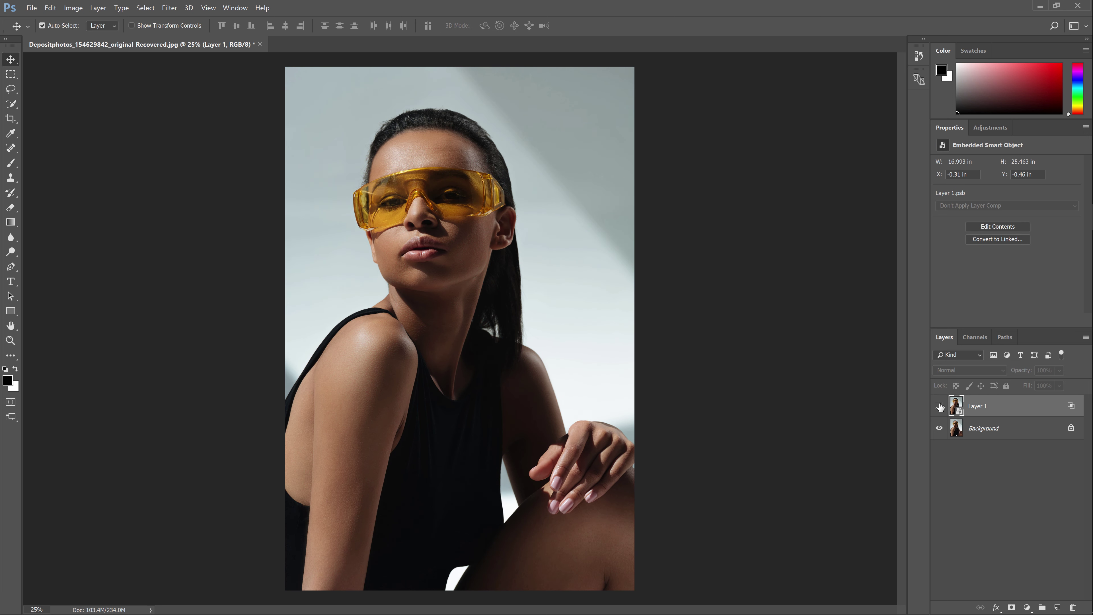
Apply a 3.0-pixel Gaussian Blur smart filter to Layer 1, comparing with preview on and off.
left_click(939, 405)
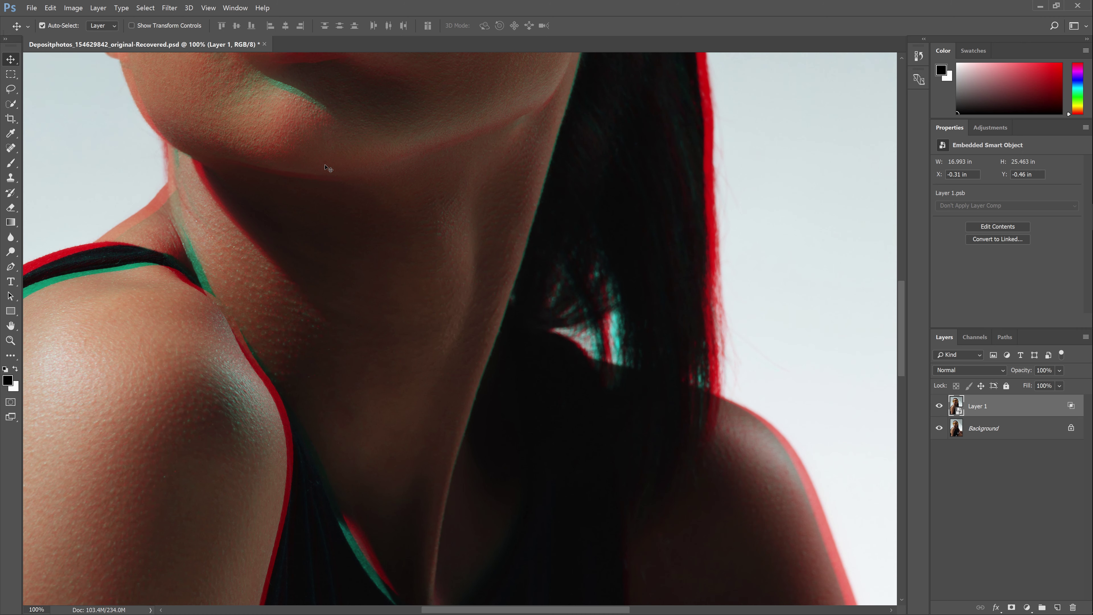
scroll(549, 332, "up", 5)
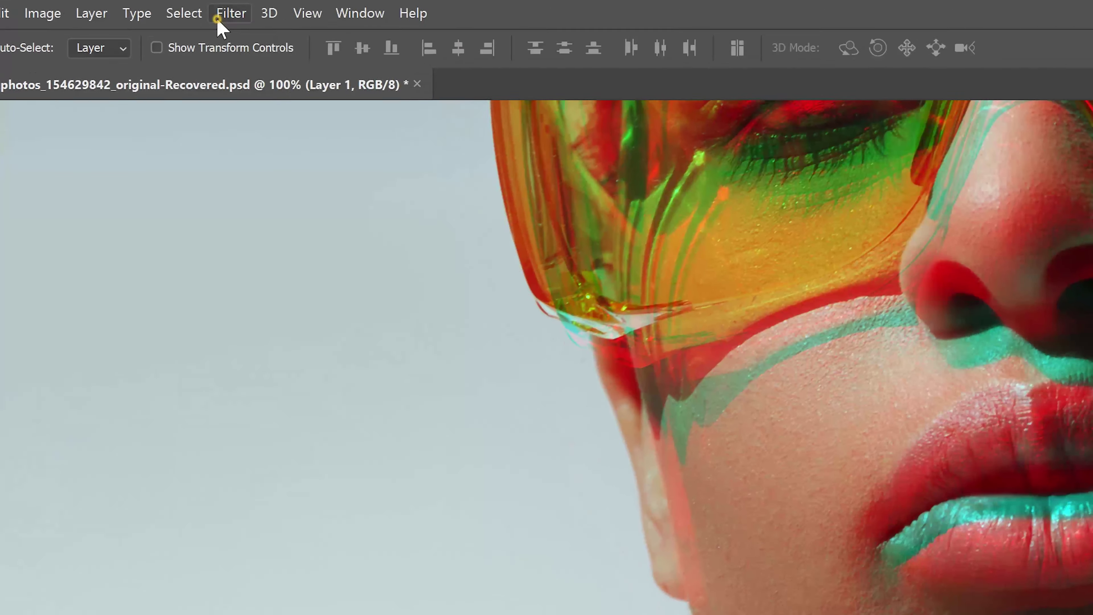
left_click(169, 8)
mouse_move(315, 129)
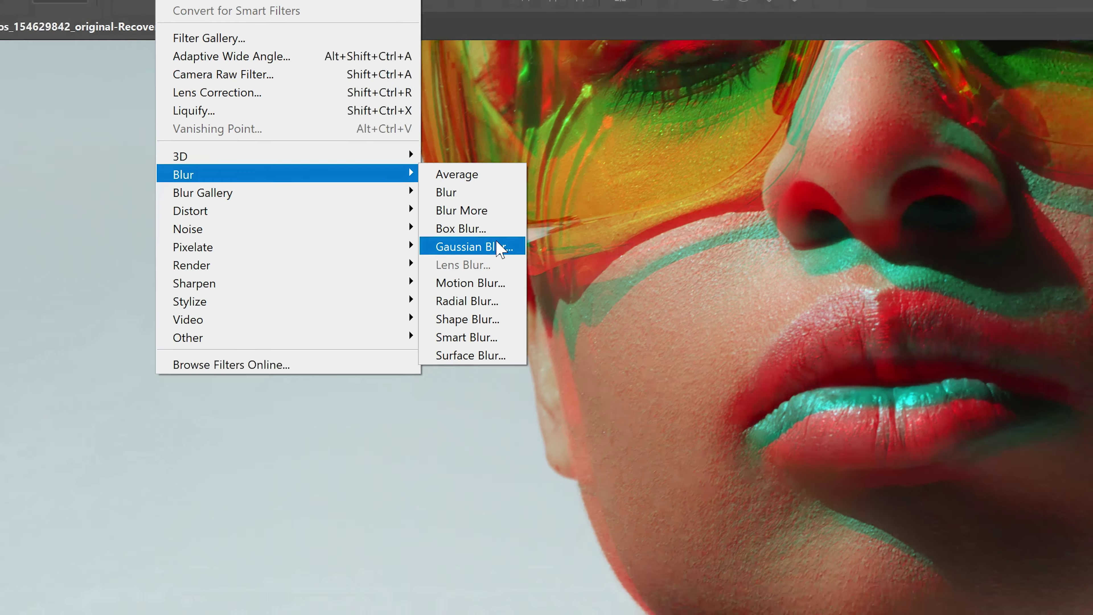
left_click(600, 342)
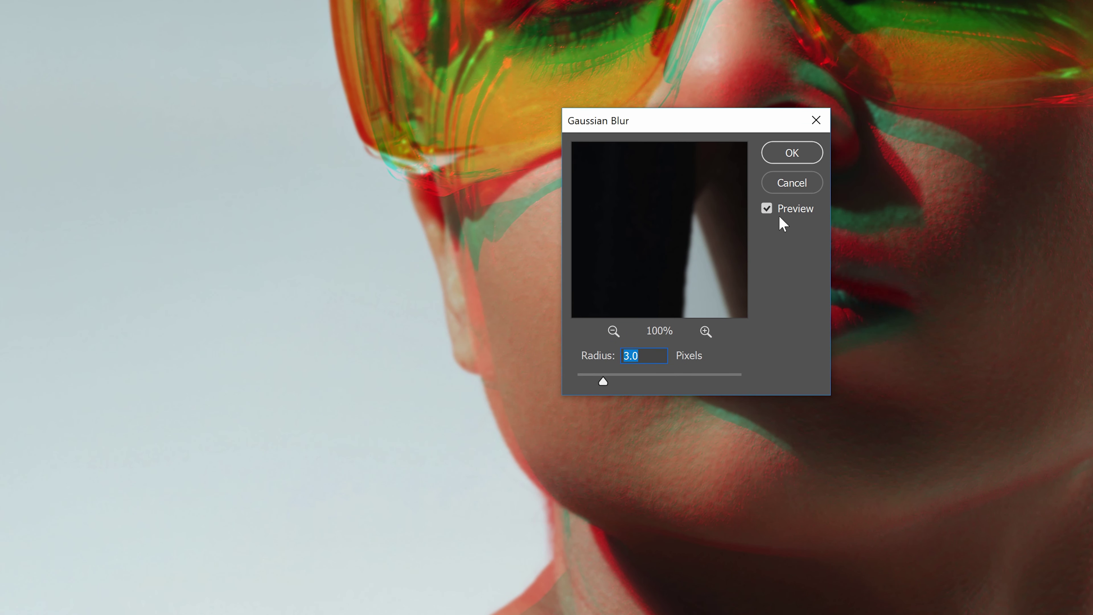
left_click(787, 210)
left_click(788, 209)
left_click(787, 210)
left_click(788, 209)
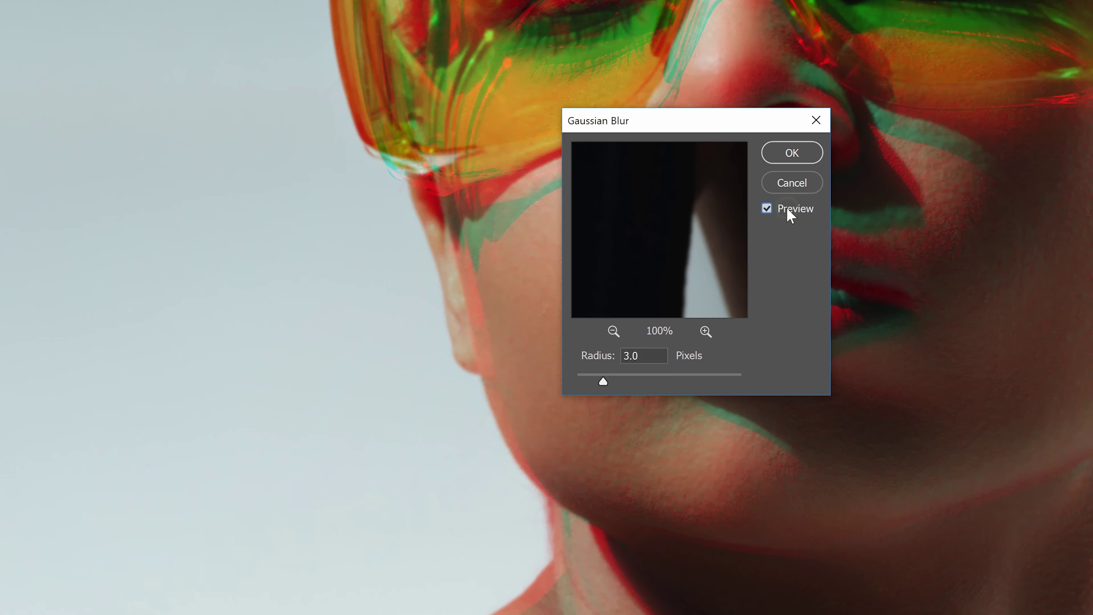
left_click(781, 158)
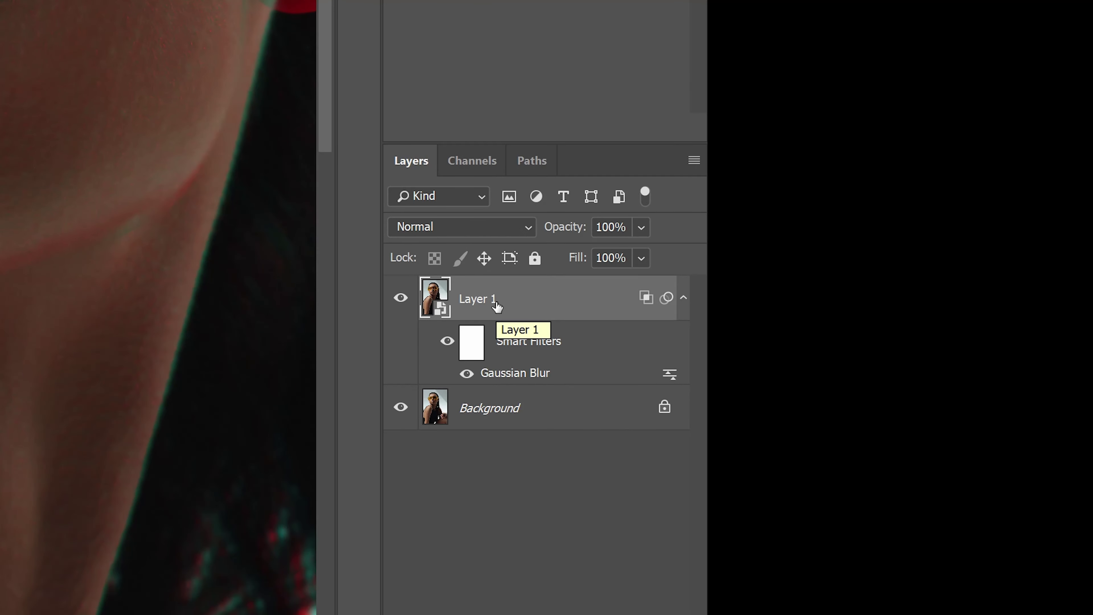
left_click(525, 382)
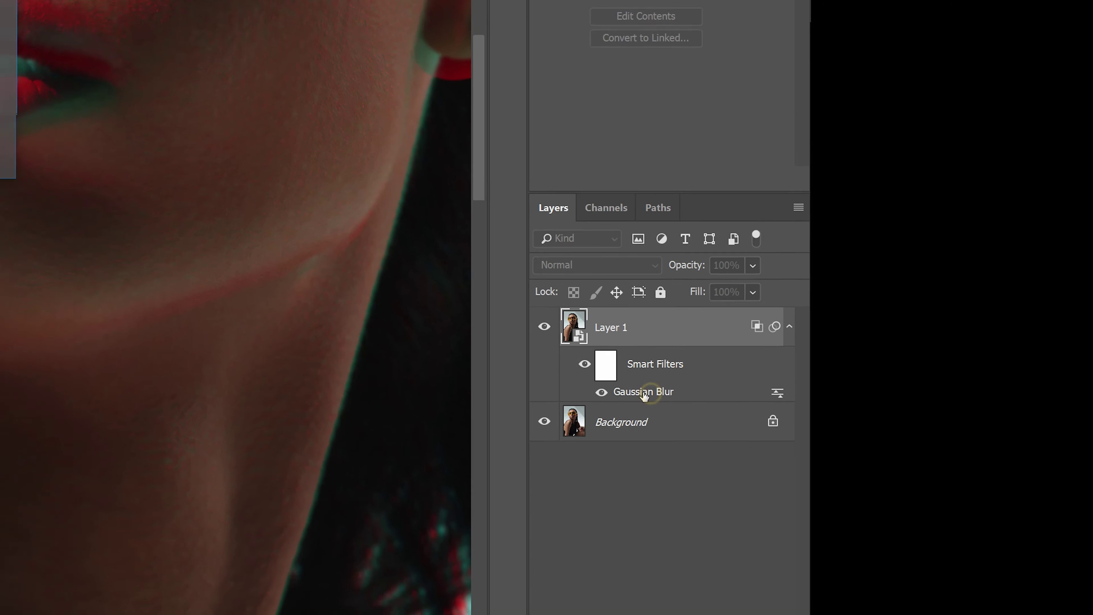
Try a Gaussian Blur radius of 6, then cancel to keep 3.
double_click(516, 374)
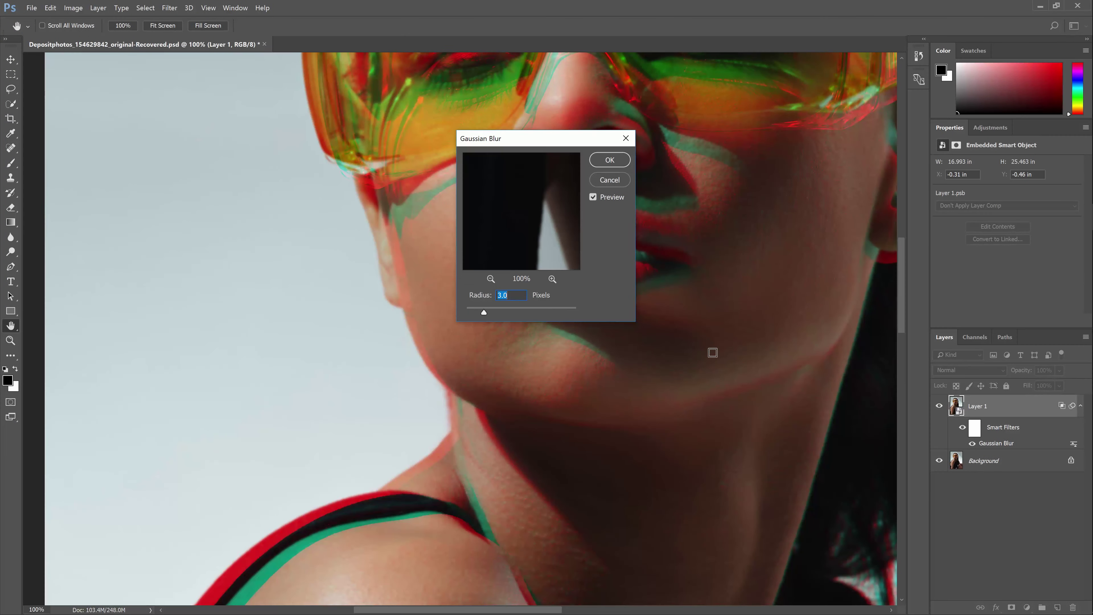
type("6")
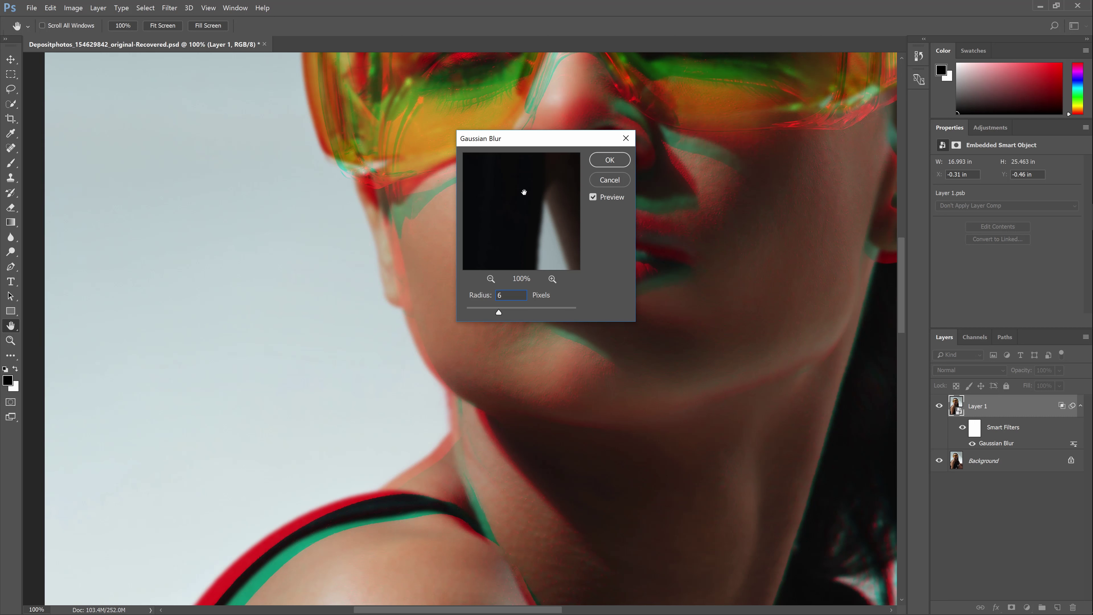
left_click(619, 181)
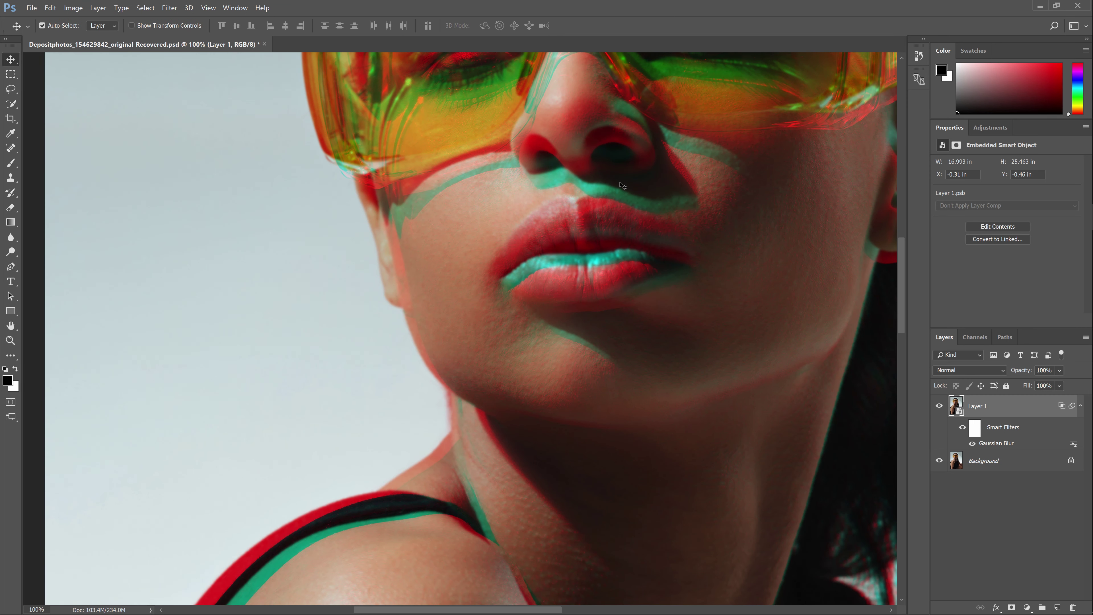
Scale Layer 1 to about 104.7% (17.143 × 25.67 in) with Free Transform.
key("ctrl+0")
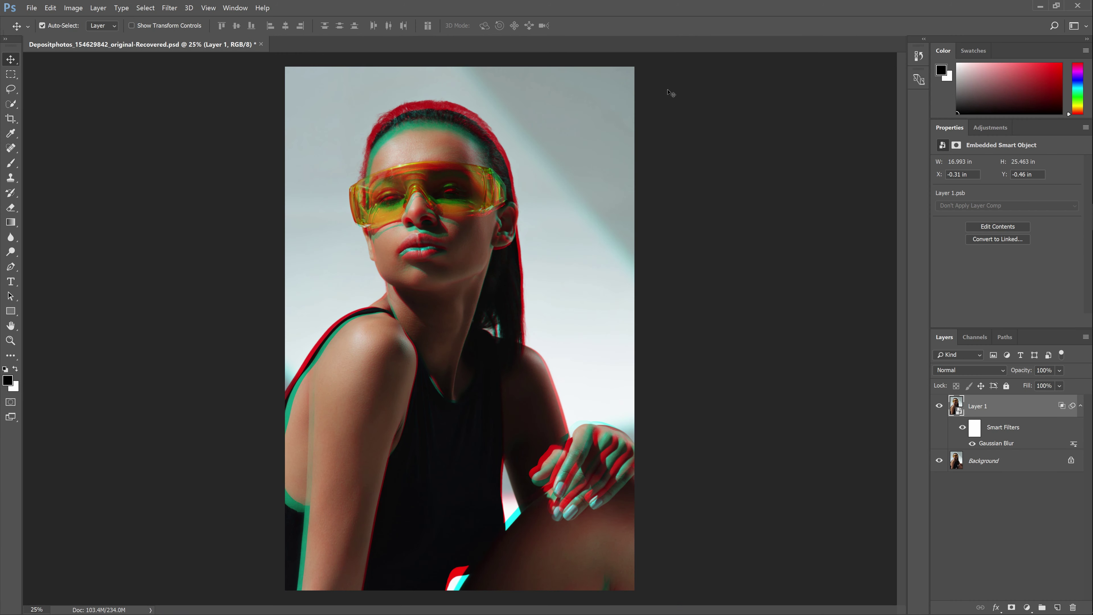
key("ctrl+minus")
key("ctrl+t")
key("Return")
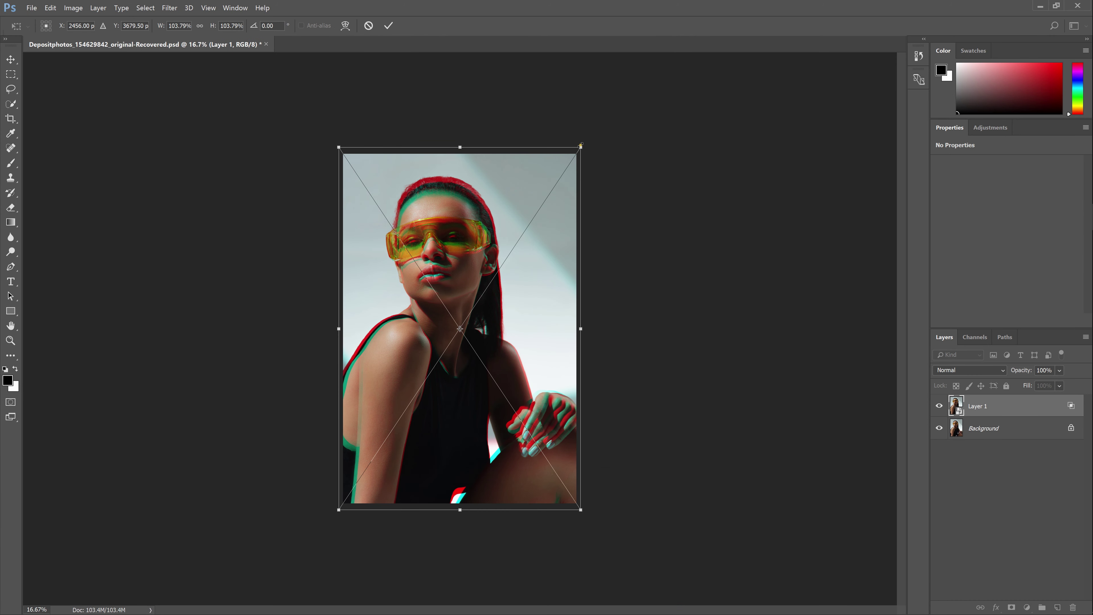
mouse_move(577, 154)
left_mouse_down()
mouse_move(469, 325)
mouse_move(597, 156)
left_mouse_up()
key("Return")
key("Return")
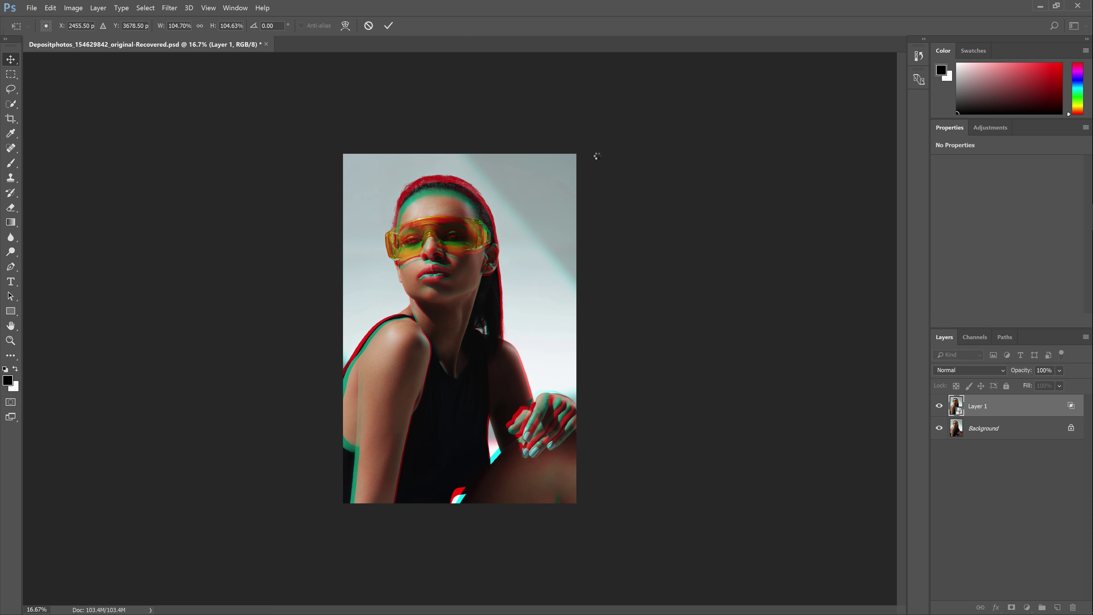
scroll(597, 159, "up", 2)
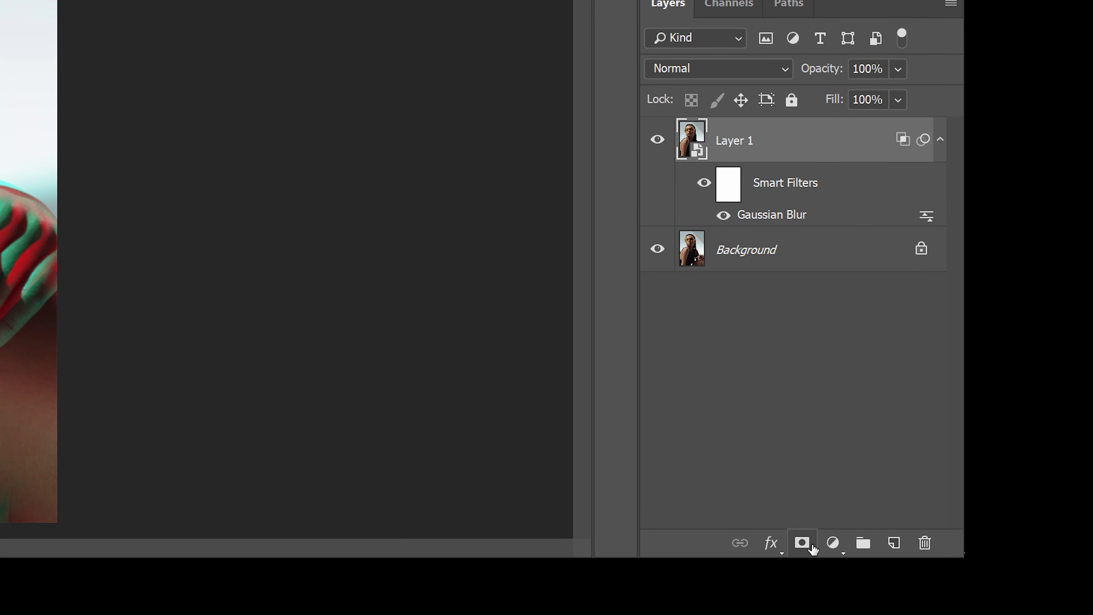
Add a layer mask to Layer 1 and set up a radial black-to-white gradient.
left_click(811, 545)
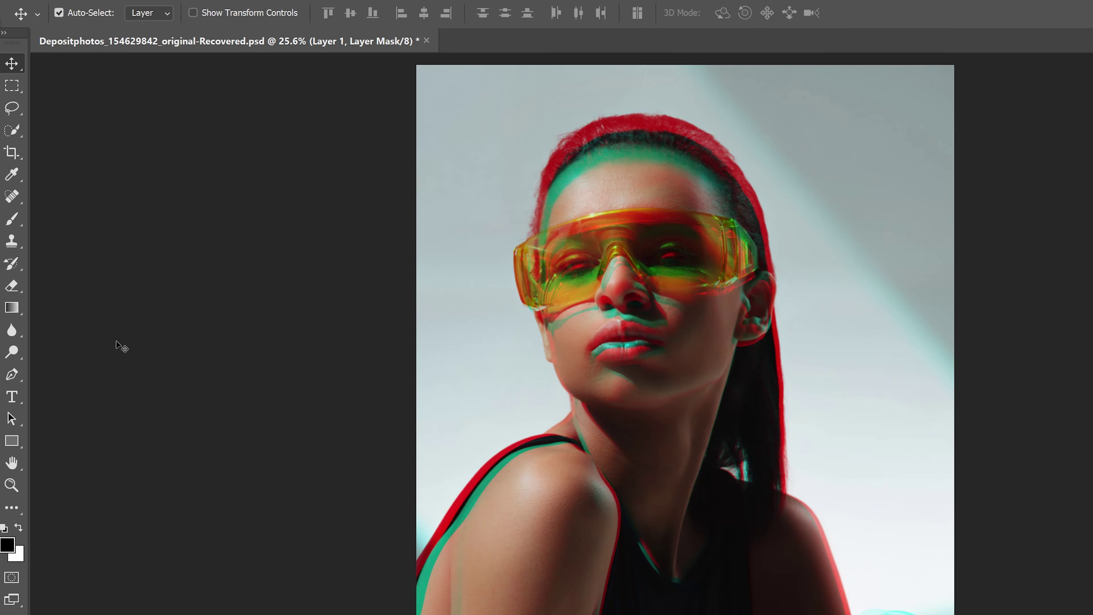
left_click_drag(12, 307, 94, 306)
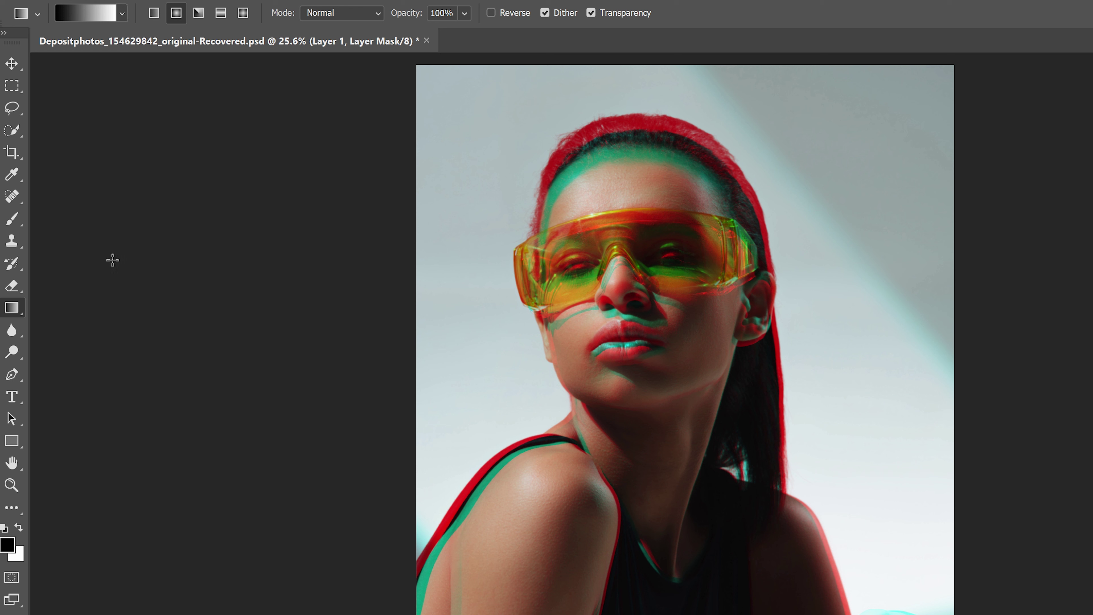
left_click(120, 14)
left_click(83, 51)
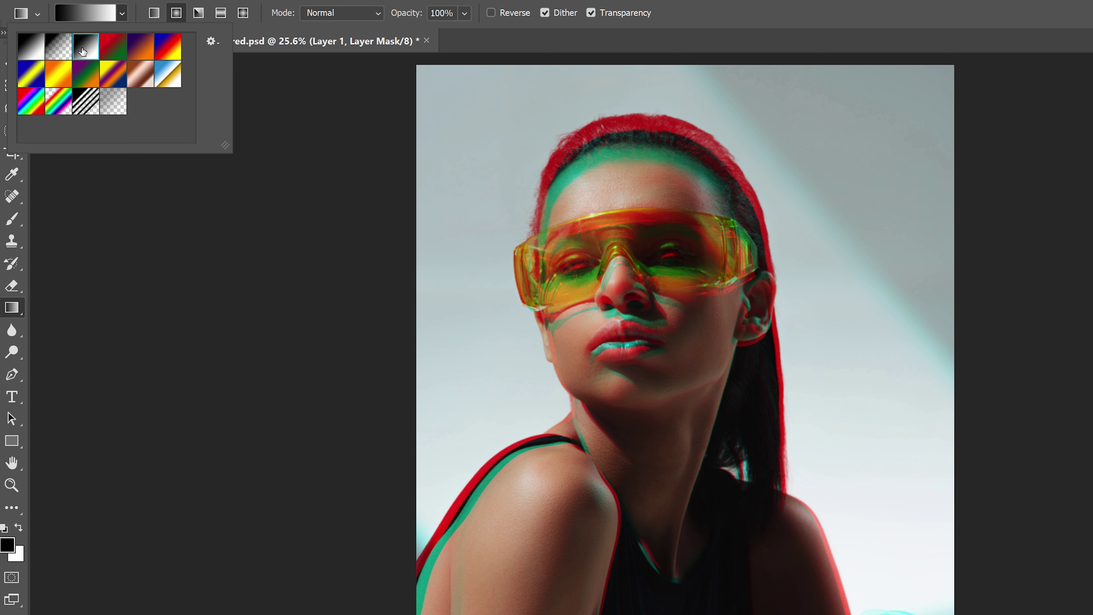
left_click(175, 16)
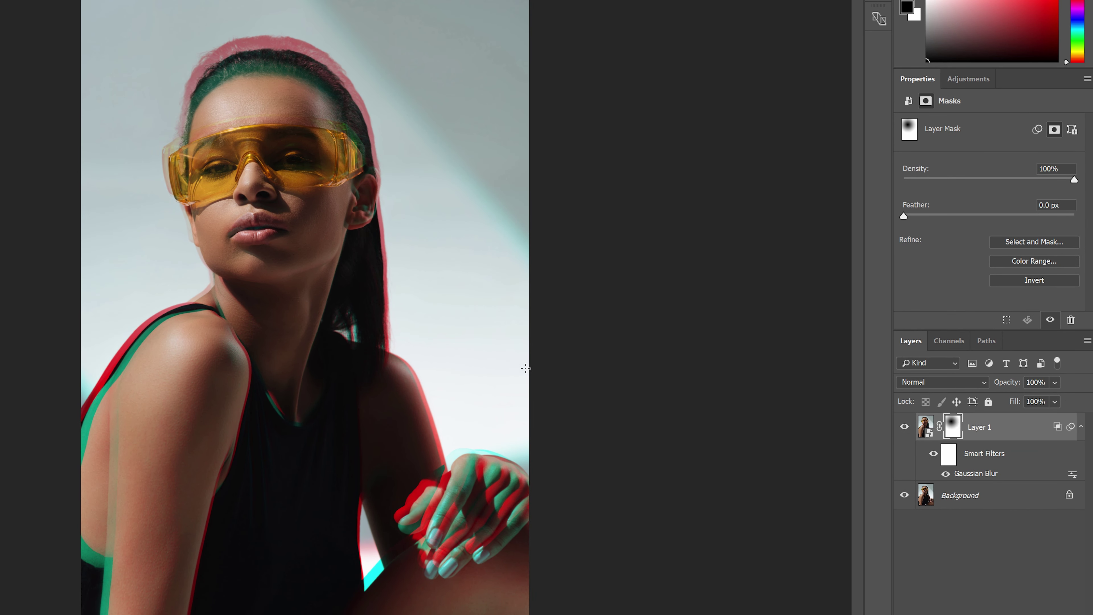
View the mask on its own, then disable and re-enable it to compare.
left_click(956, 432, "alt")
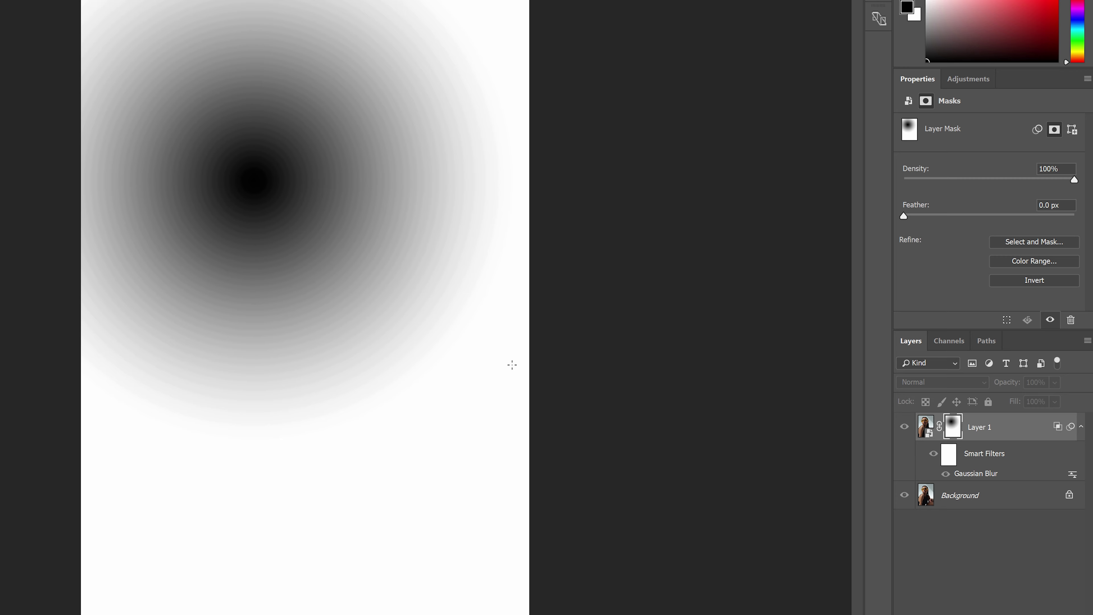
left_click(952, 434, "alt")
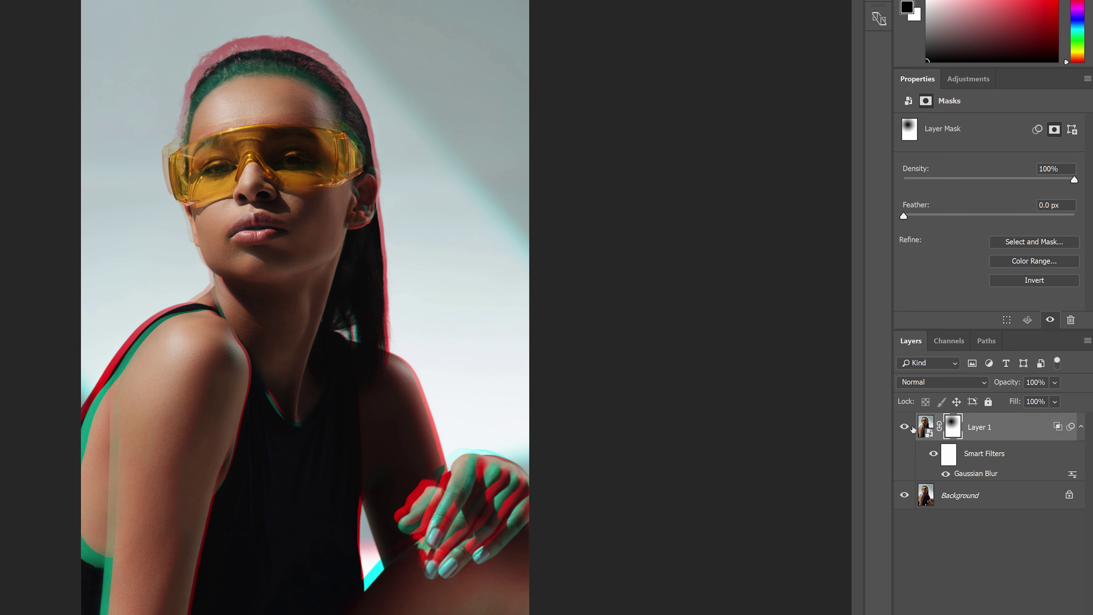
left_click(953, 427, "shift")
left_click(953, 427, "shift")
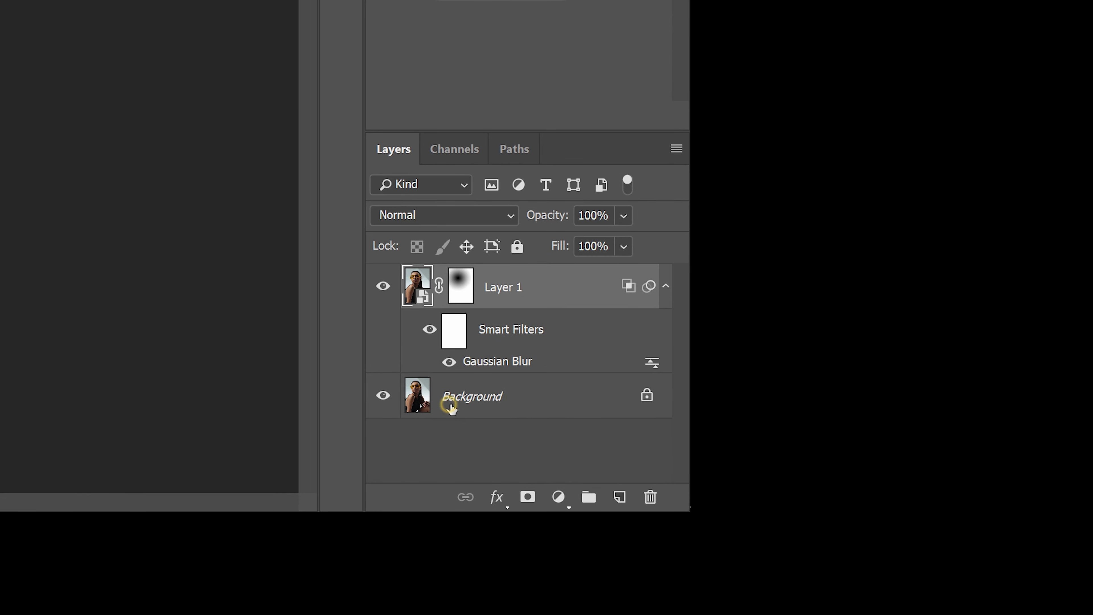
Convert the Background layer into a smart object.
left_click(990, 560)
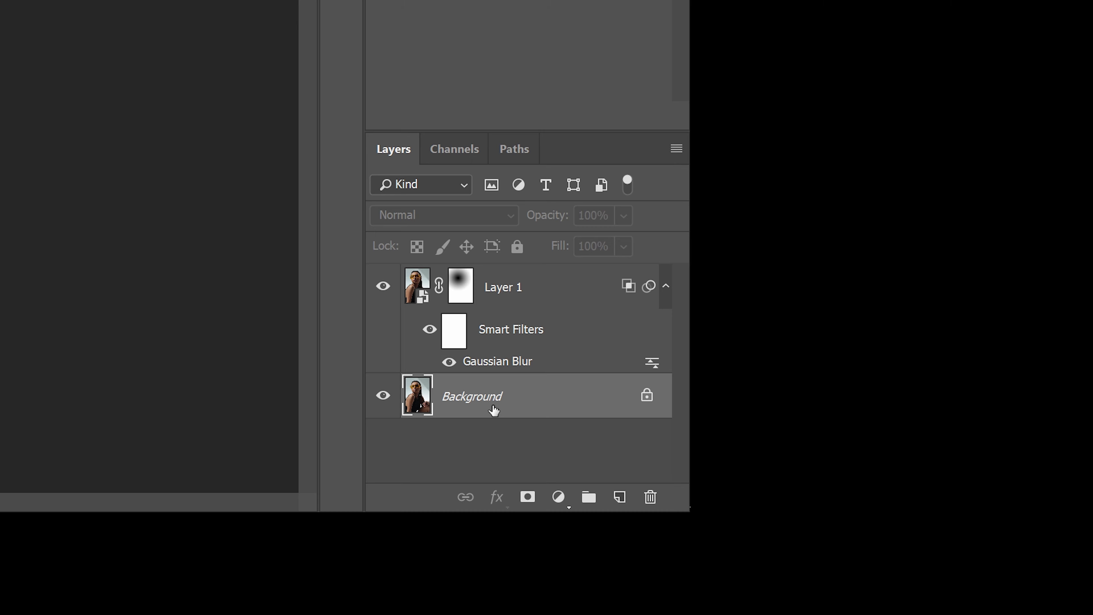
right_click(494, 409)
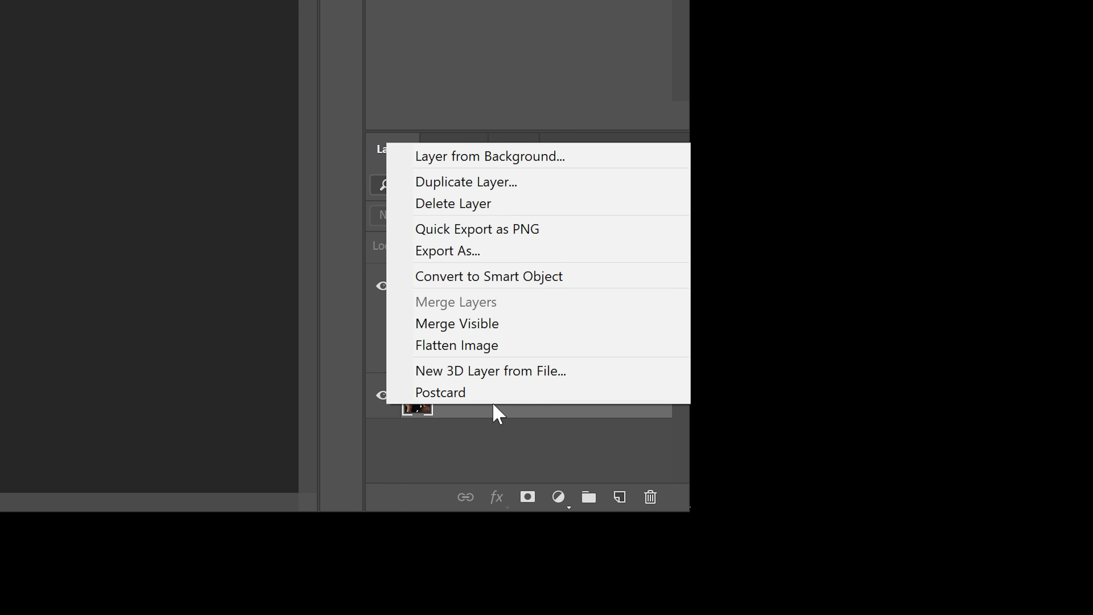
left_click(515, 276)
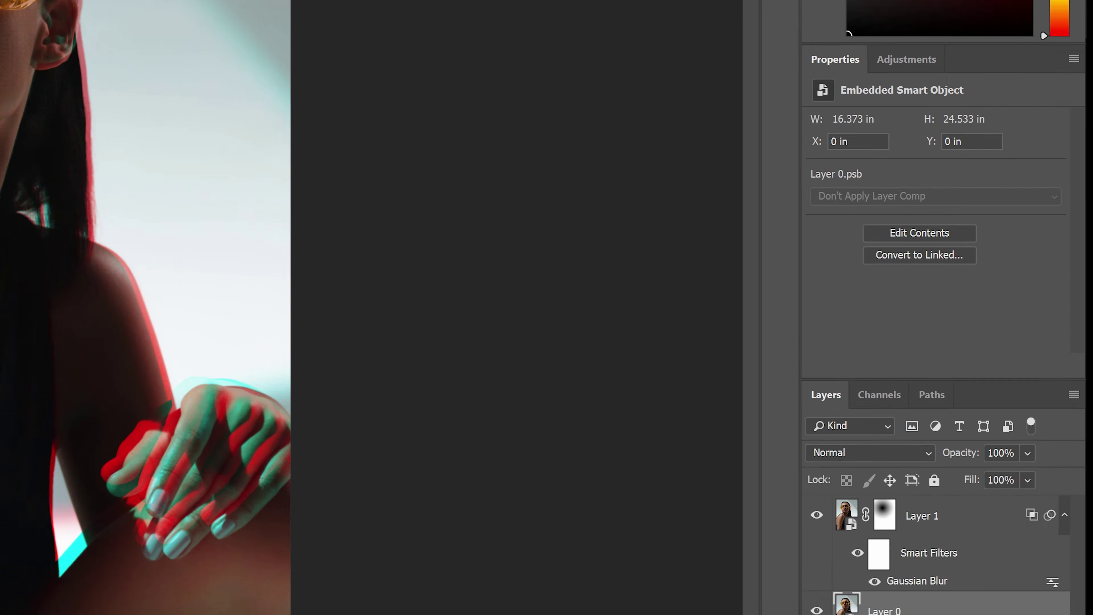
Set up a Zoom Radial Blur with amount 30 and centre moved up-left.
left_click(107, 8)
left_click(145, 191)
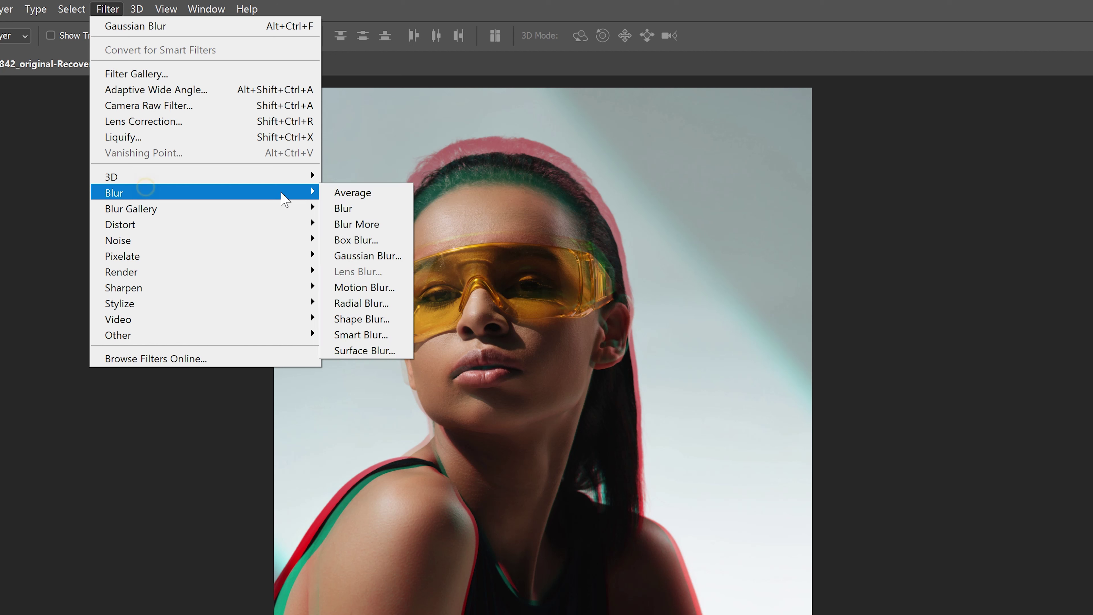
left_click(363, 303)
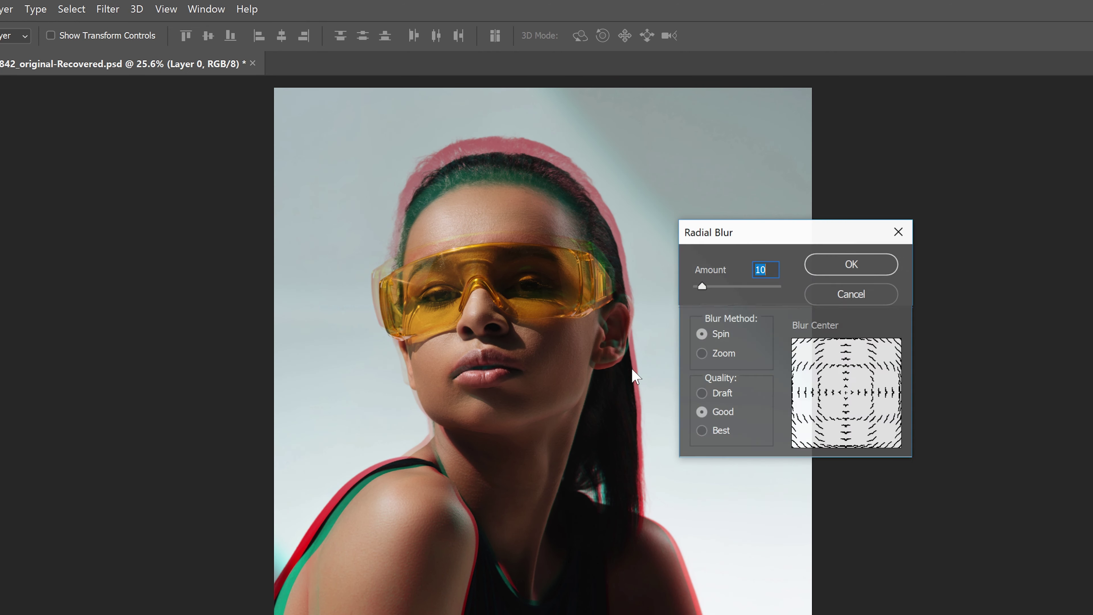
left_click(710, 354)
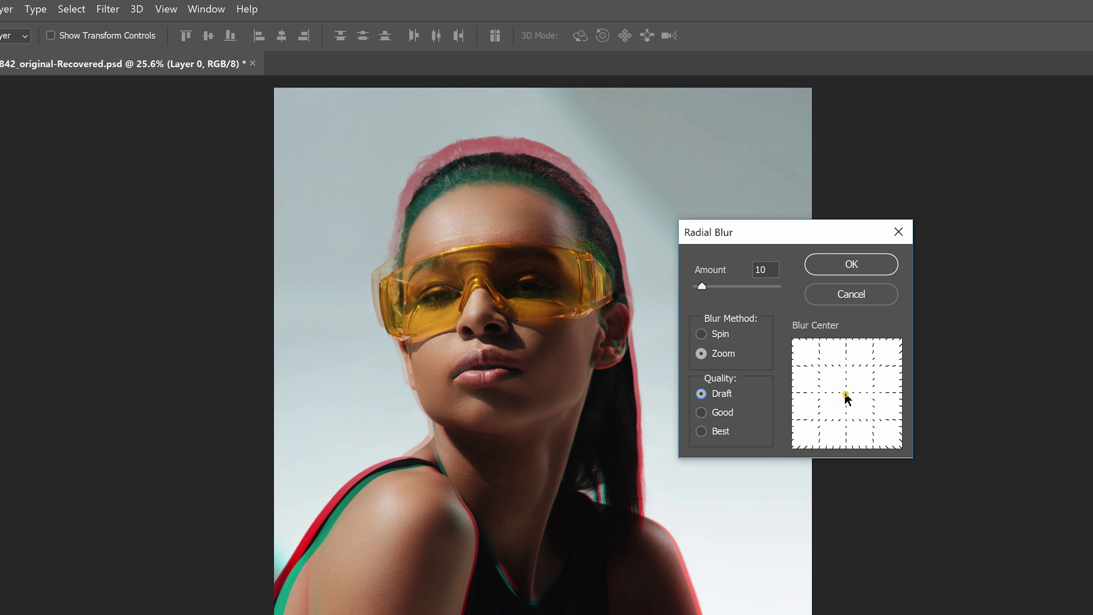
left_click_drag(845, 391, 830, 373)
left_click_drag(709, 287, 719, 289)
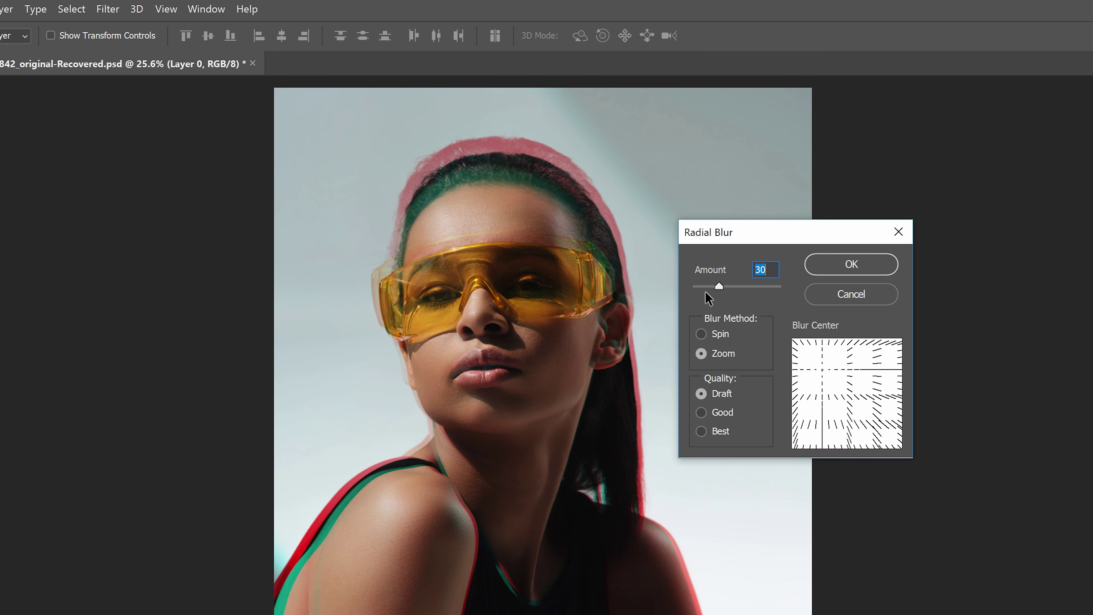
Apply the Radial Blur to Layer 0, then nudge its blur centre slightly.
left_click(820, 271)
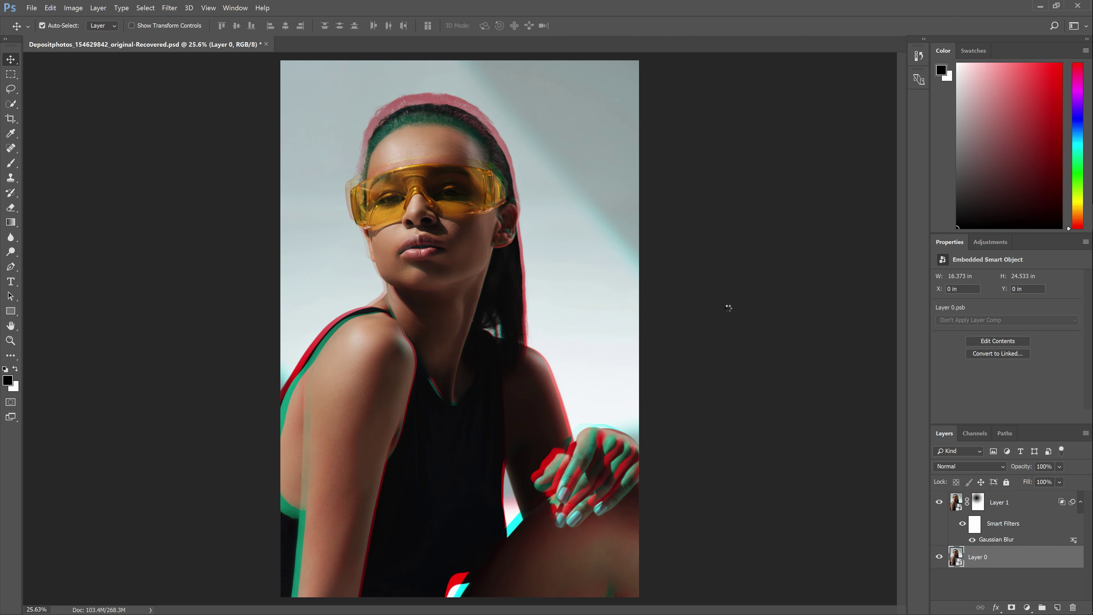
double_click(990, 594)
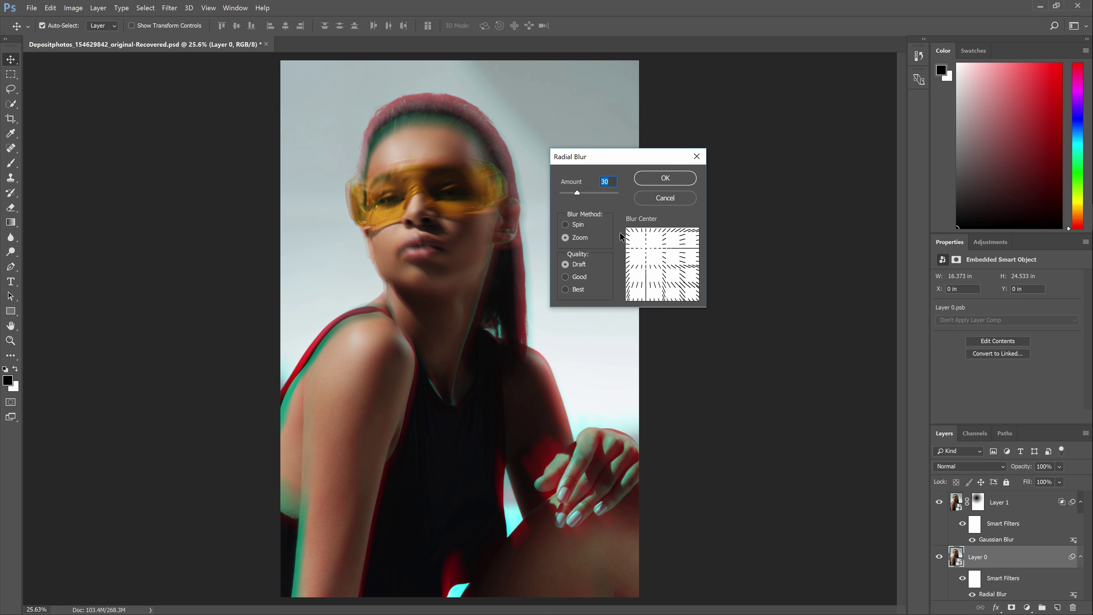
left_click(649, 246)
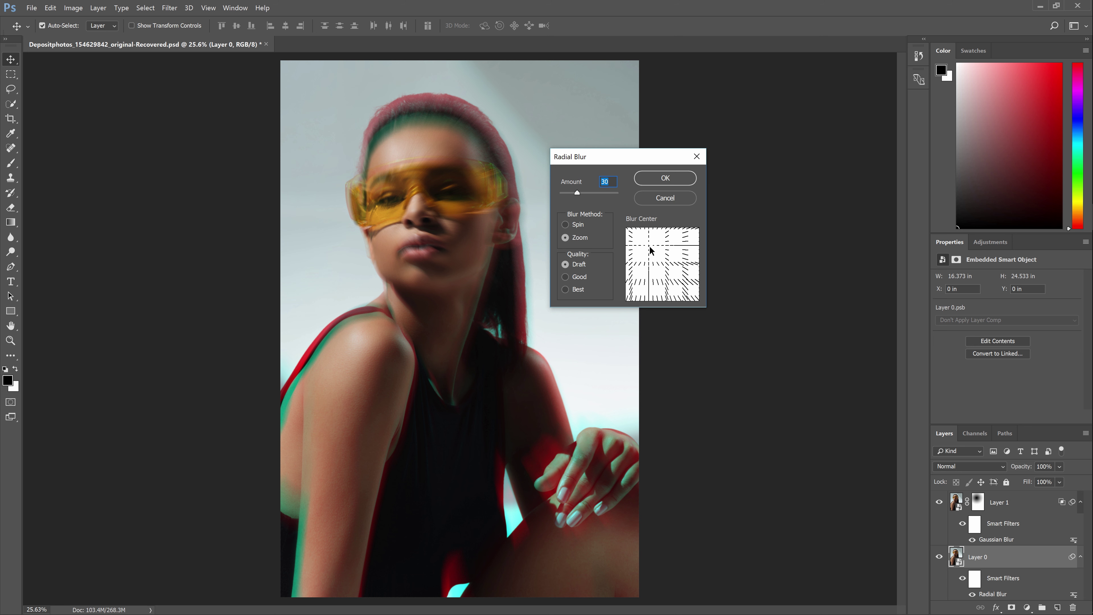
left_click(688, 177)
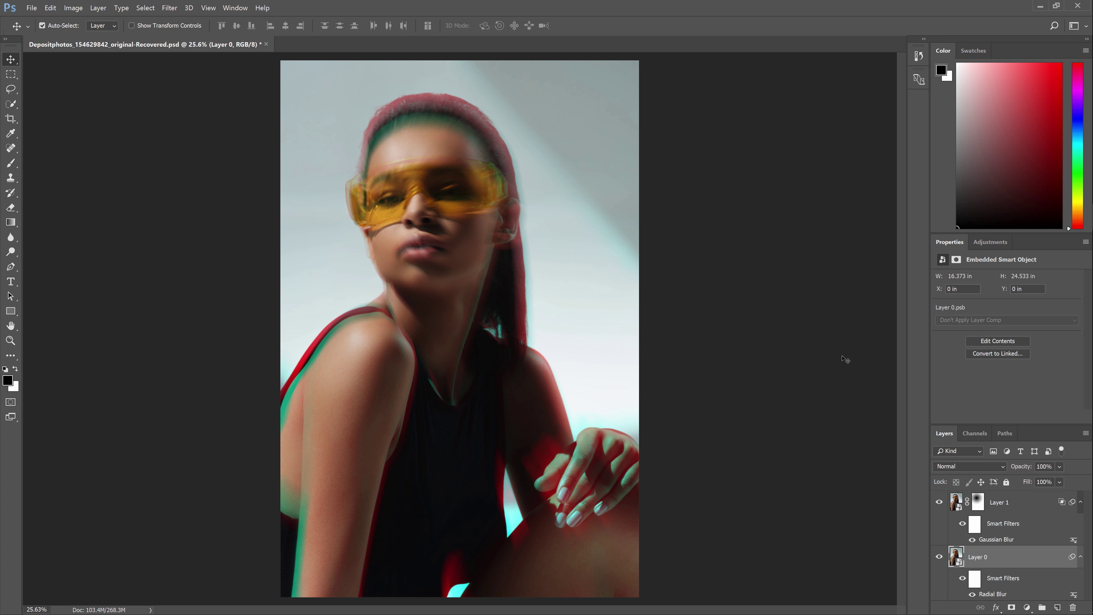
Change the Radial Blur smart filter's quality to Best.
double_click(979, 596)
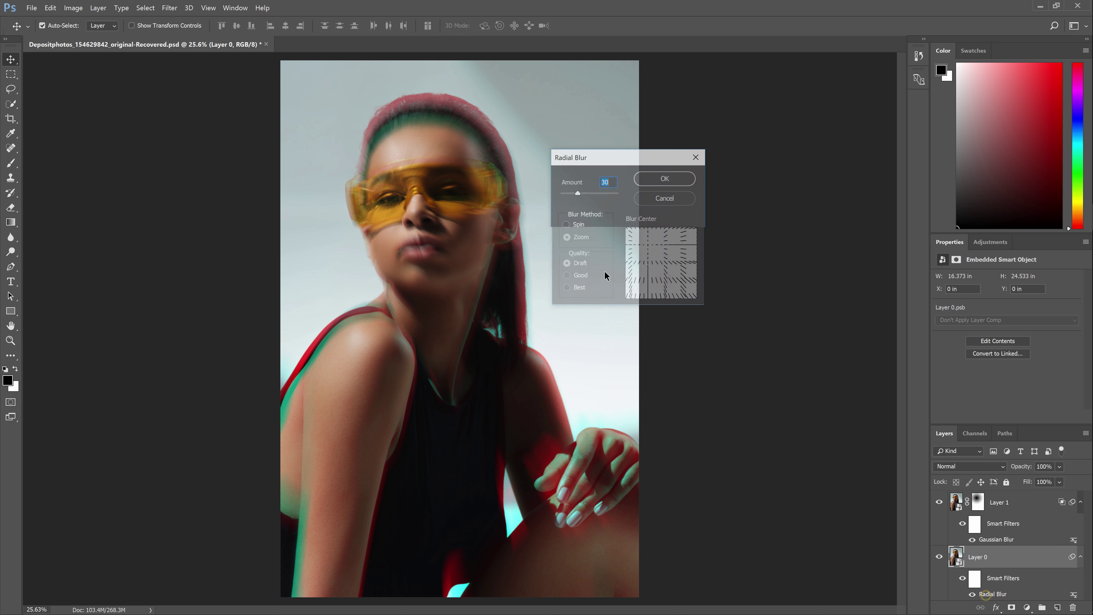
left_click(651, 244)
left_click(565, 289)
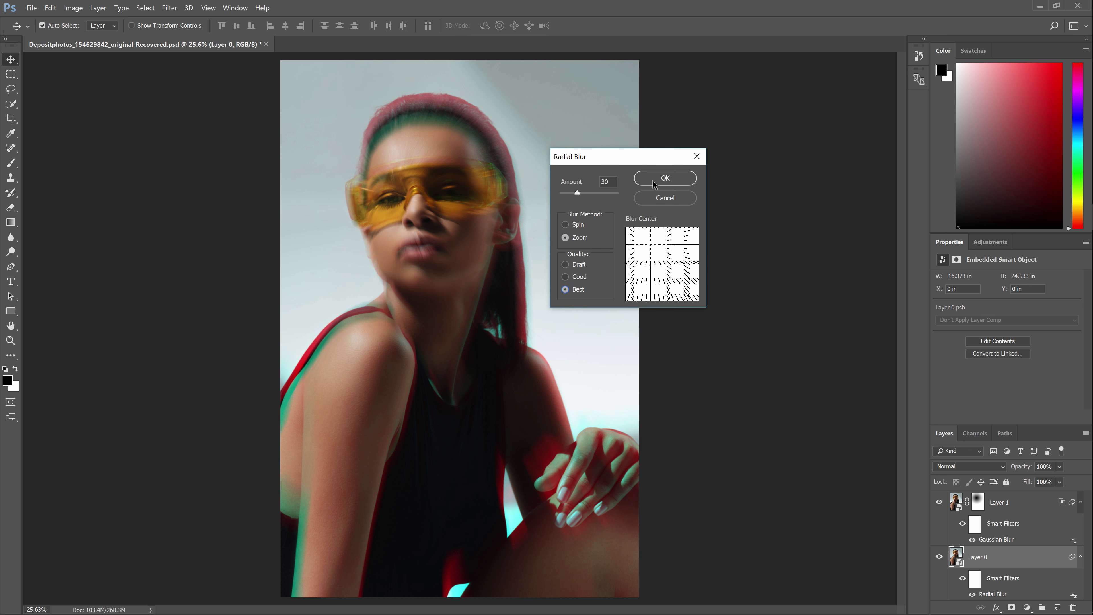
left_click(653, 185)
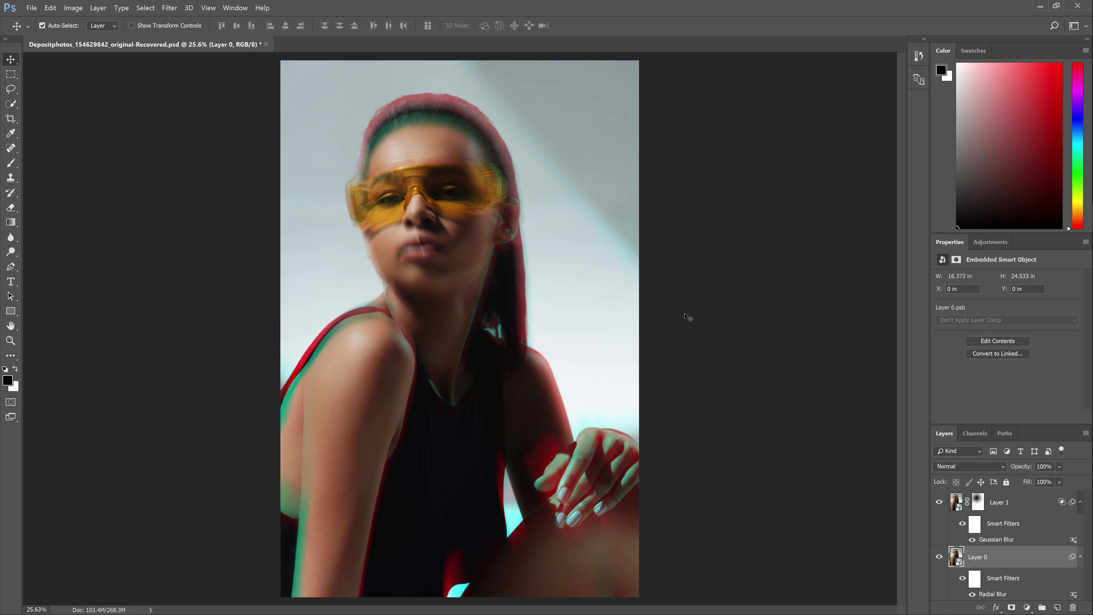
Apply Radial Blur to Layer 1 as a smart filter, then undo and redo to compare.
left_click(1011, 502)
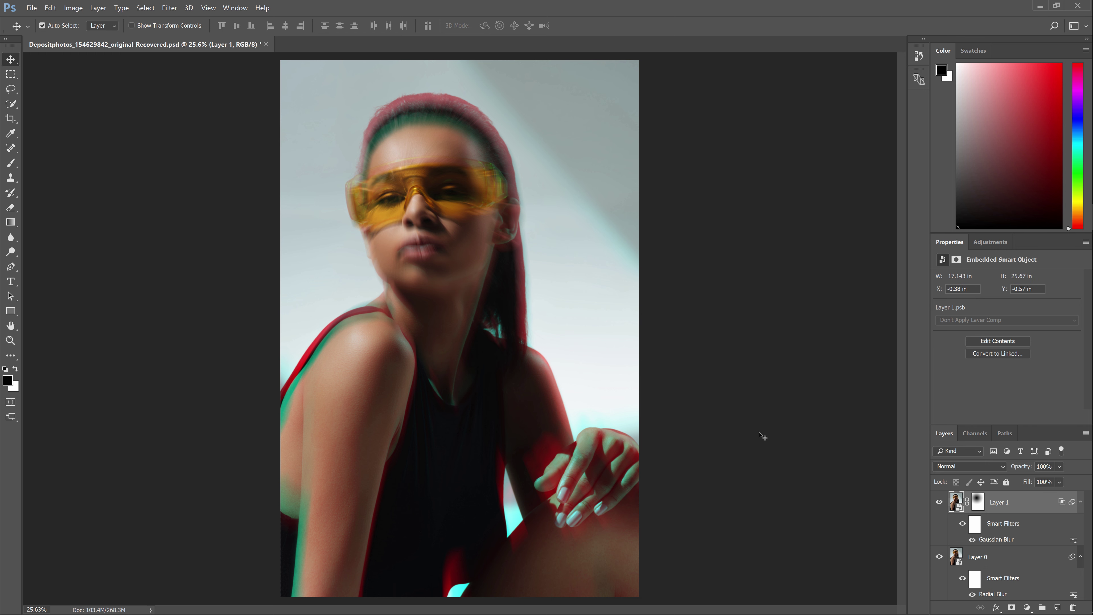
left_click(169, 8)
left_click(185, 20)
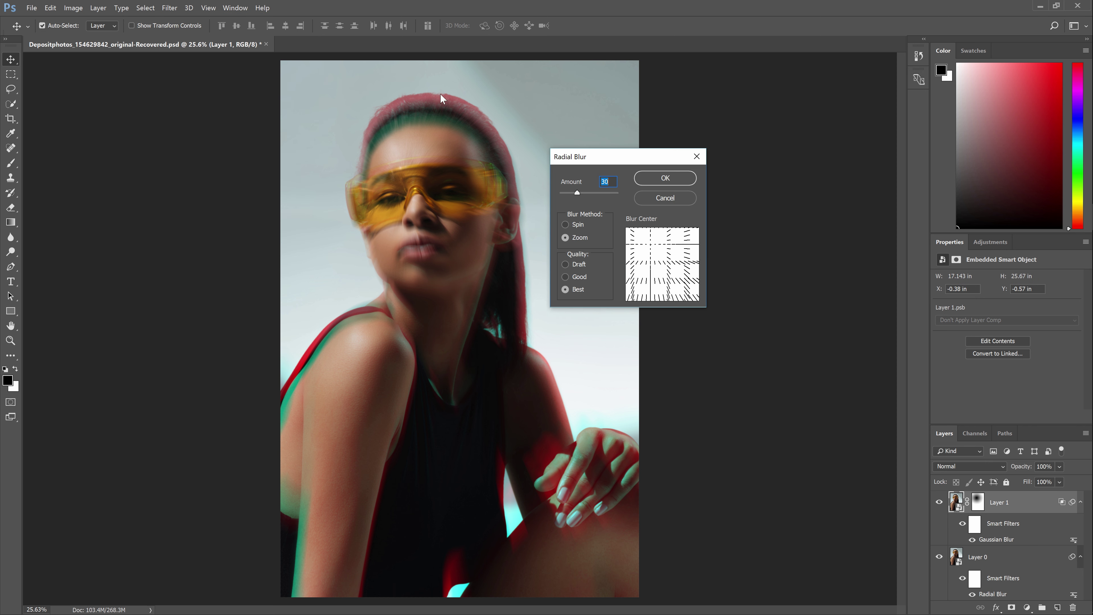
left_click(664, 179)
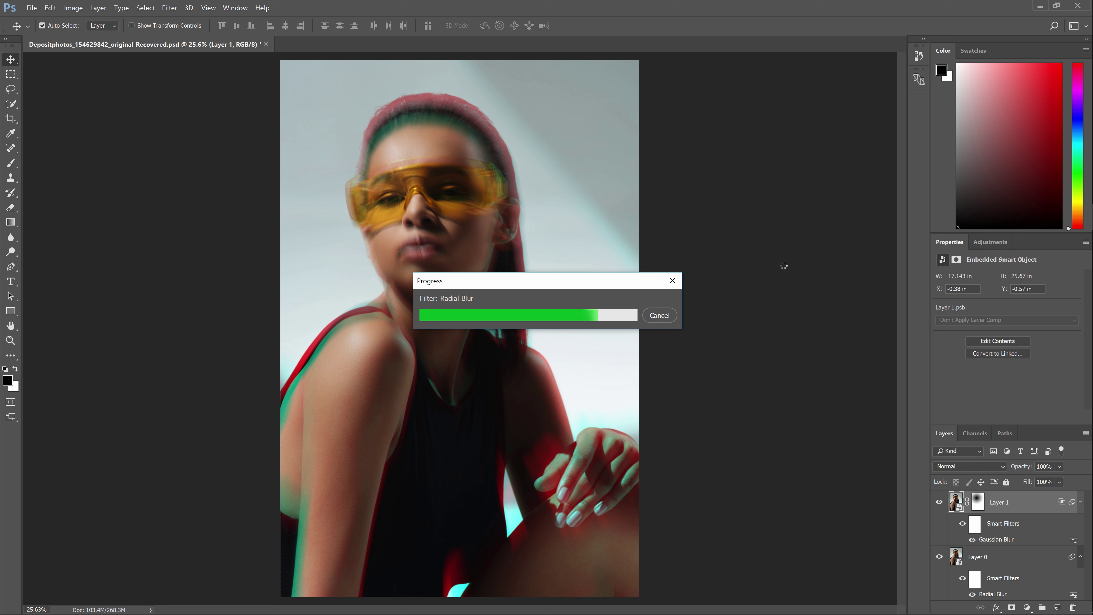
key("ctrl+z")
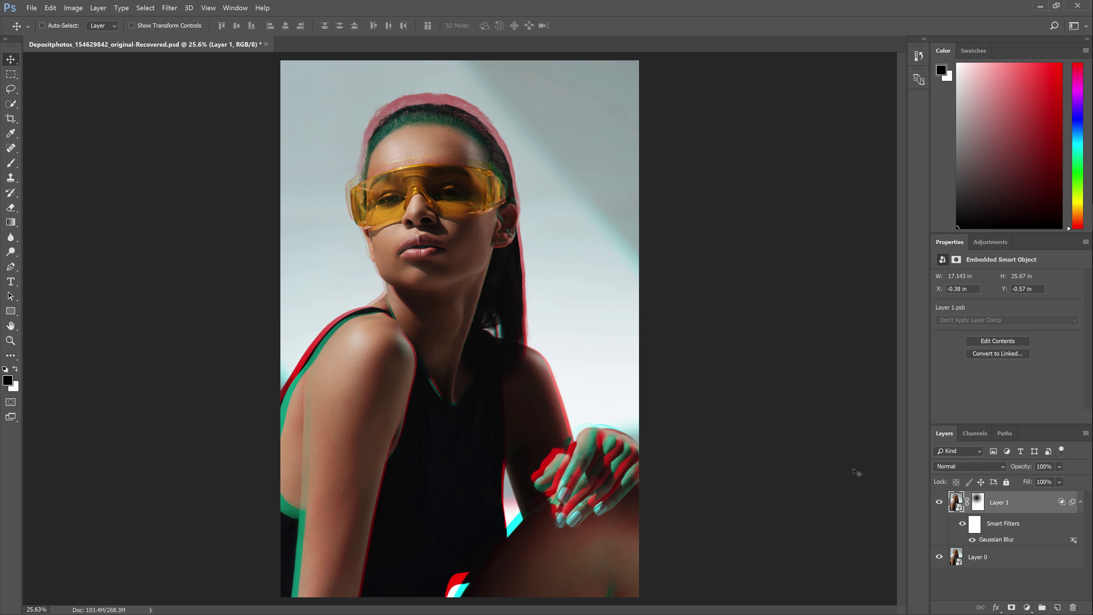
key("ctrl+shift+z")
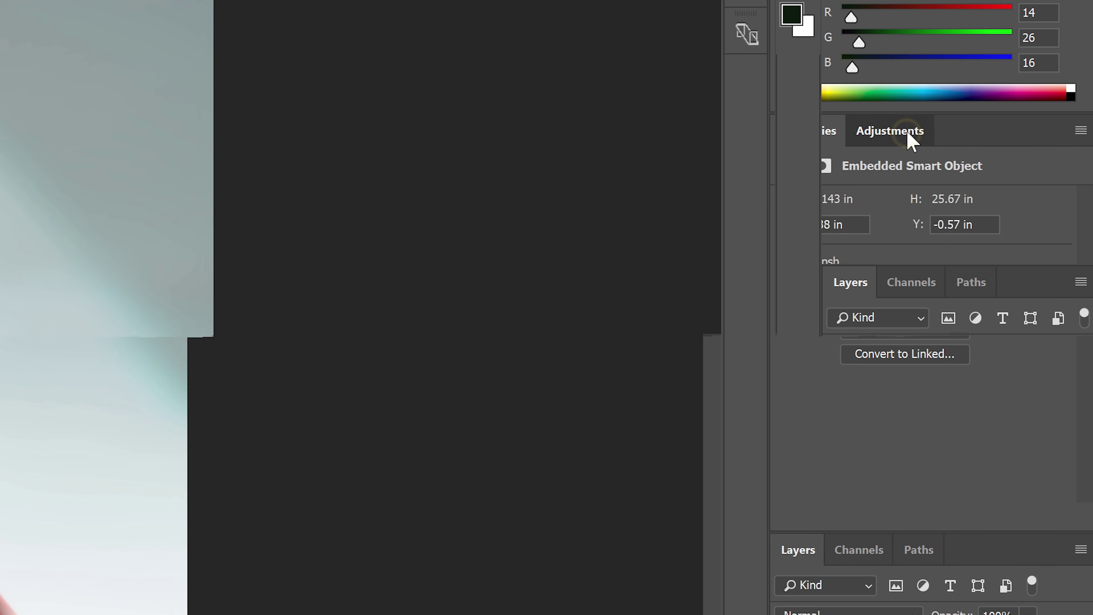
Add a Curves adjustment layer and target the adjustment instead of its mask.
left_click(908, 133)
left_click(940, 180)
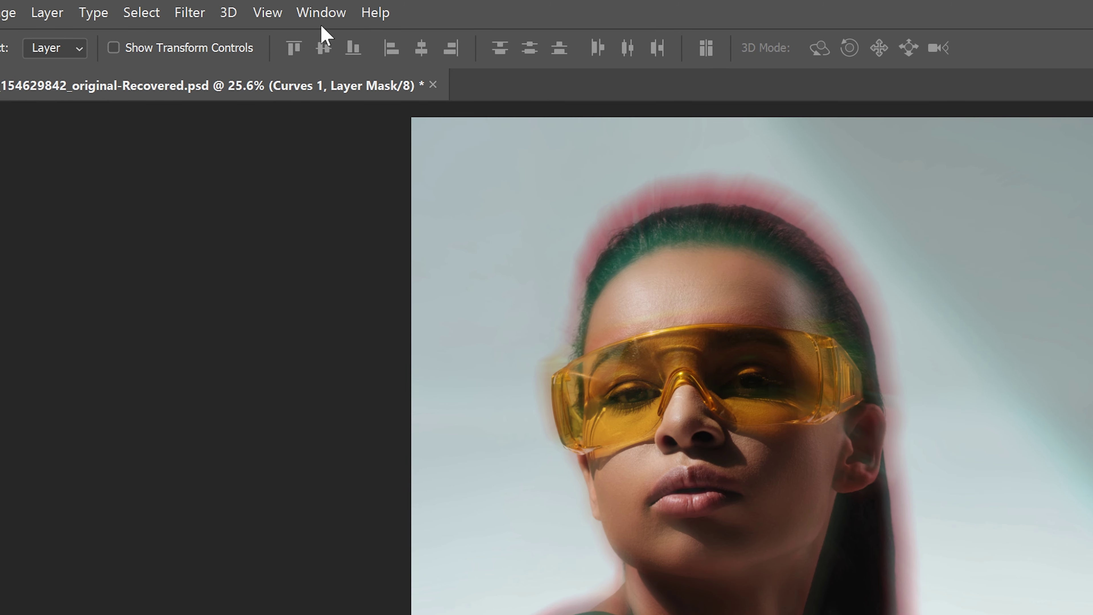
left_click(321, 13)
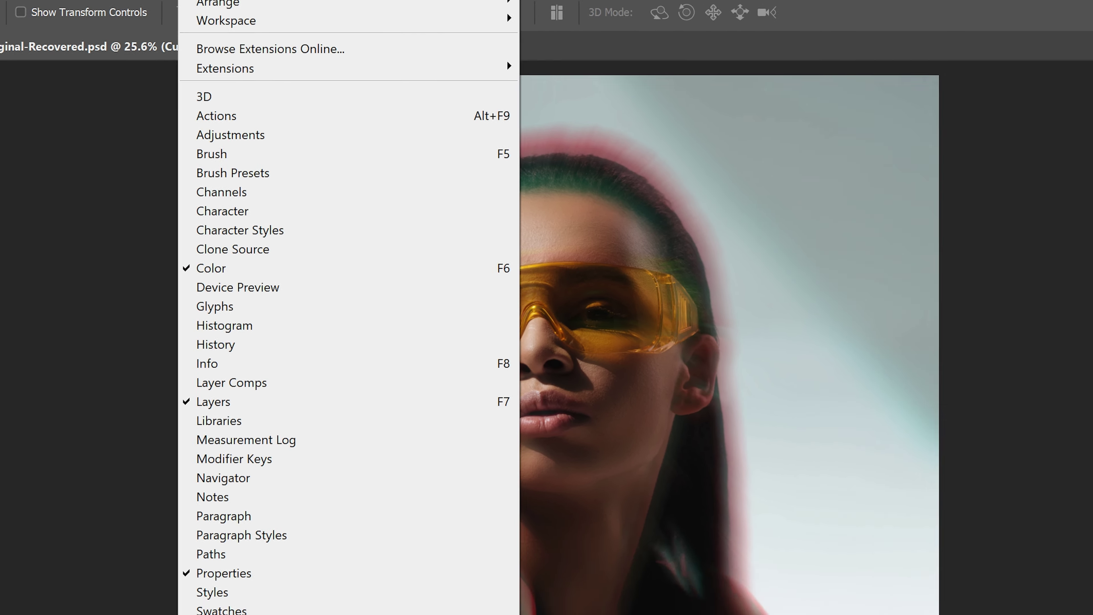
key("Escape")
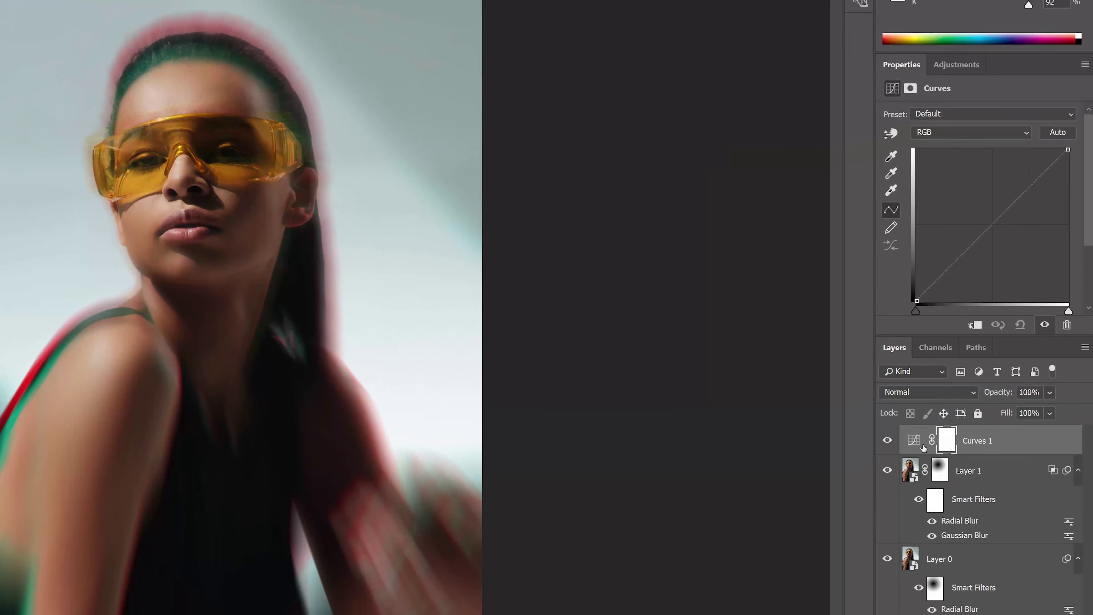
left_click_drag(924, 448, 810, 411)
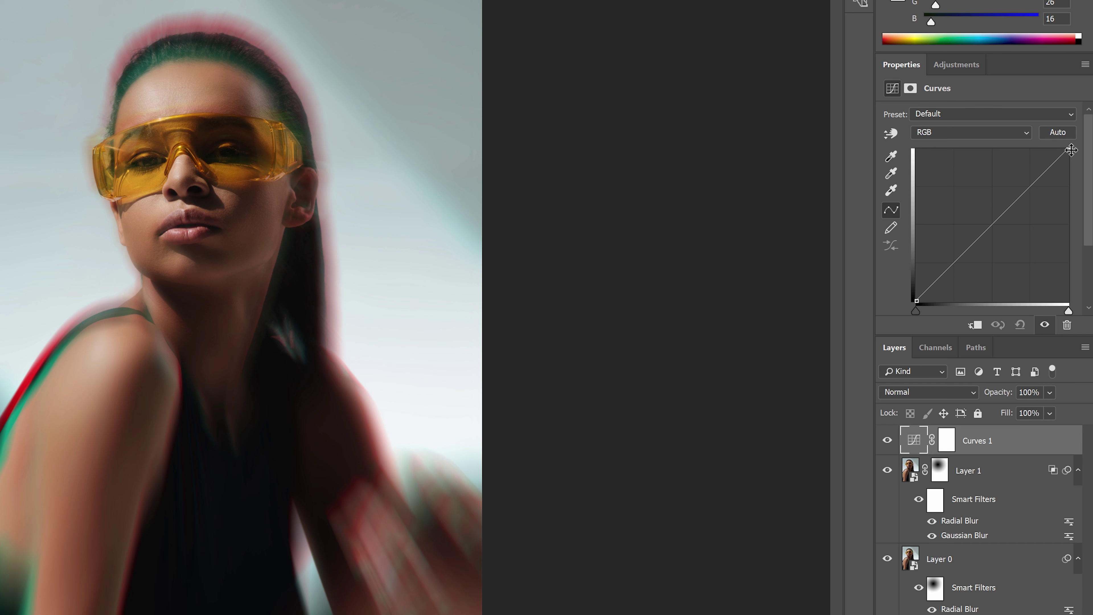
Lower the white point, lift the midtones and deepen the shadows into an S-curve, then toggle visibility.
left_click_drag(1071, 150, 1077, 180)
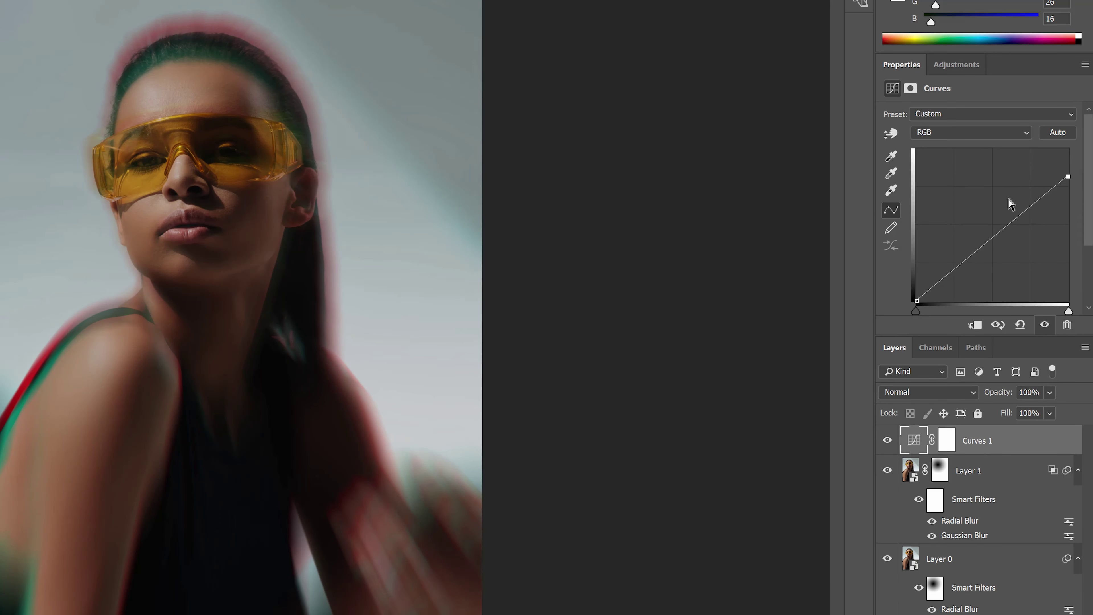
left_click_drag(994, 237, 993, 224)
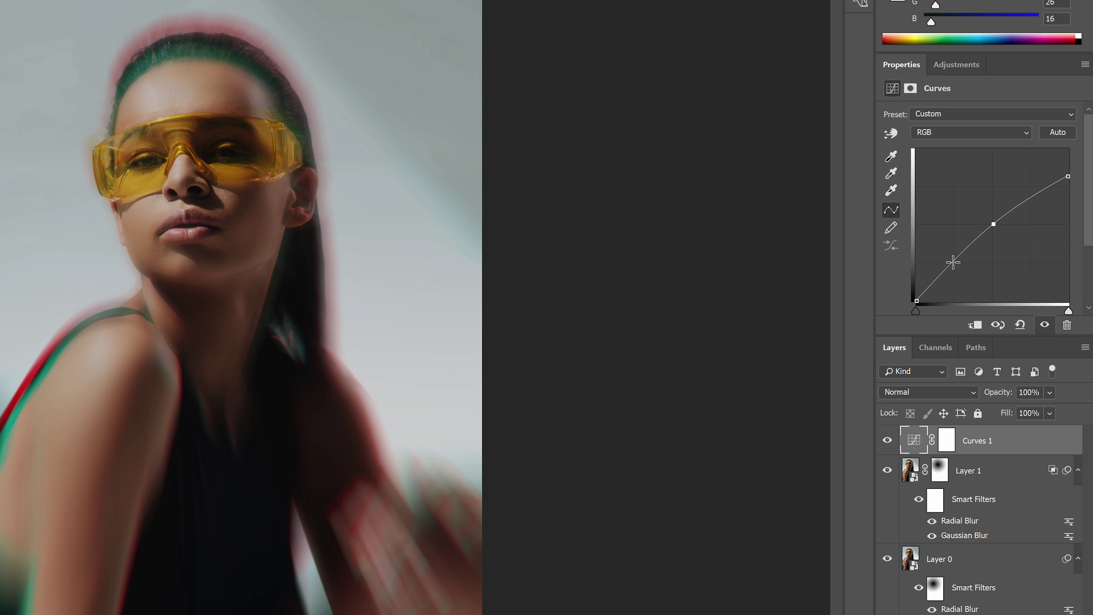
left_click_drag(953, 263, 955, 270)
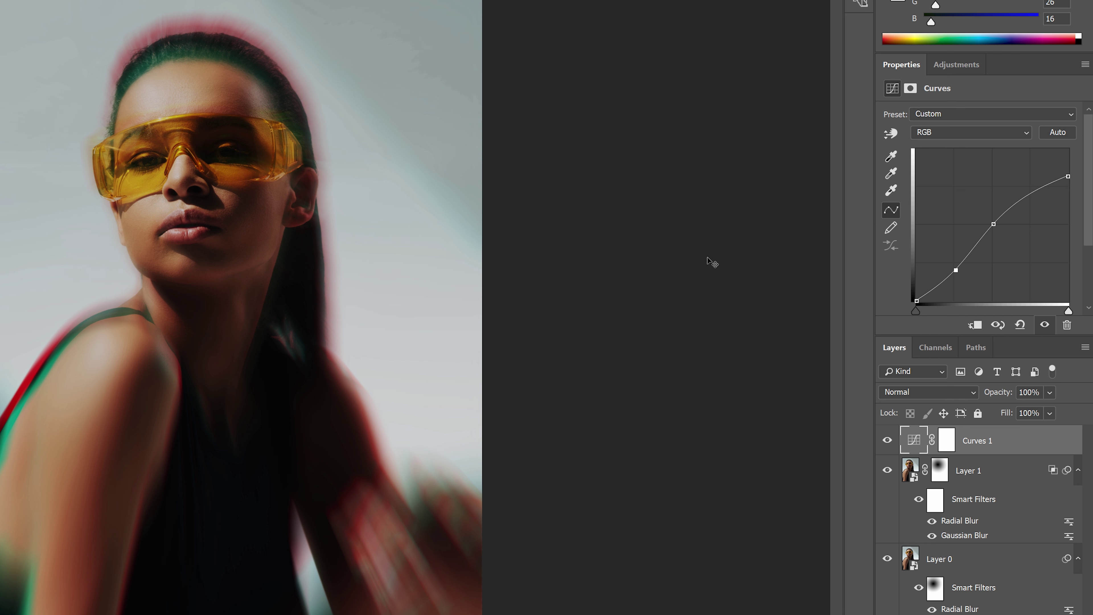
left_click(887, 439)
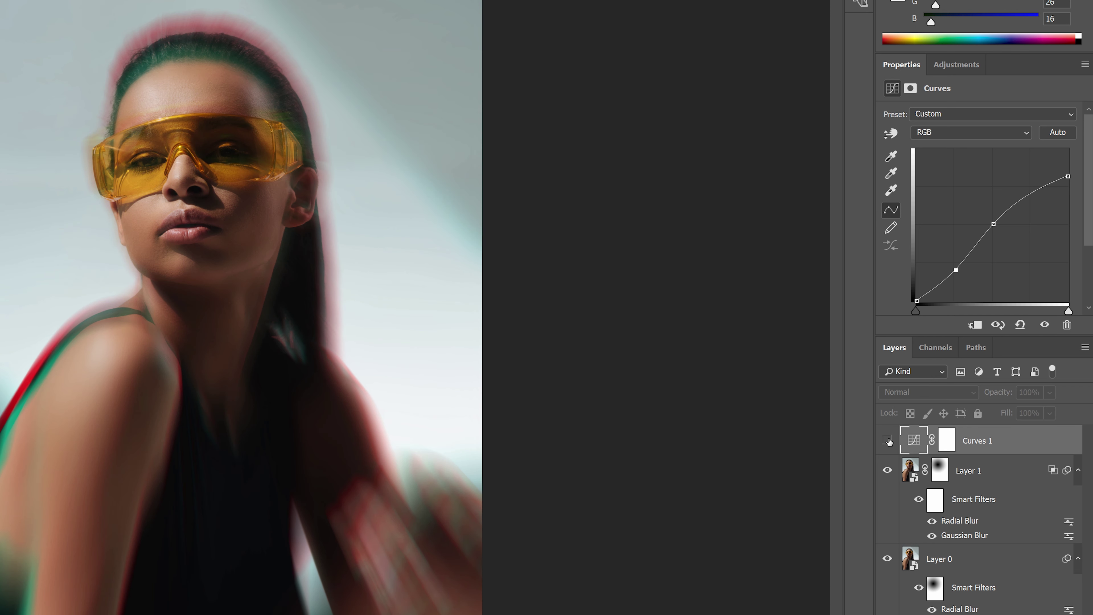
Show Curves 1 again and straighten the Blue curve back onto the diagonal.
left_click(888, 439)
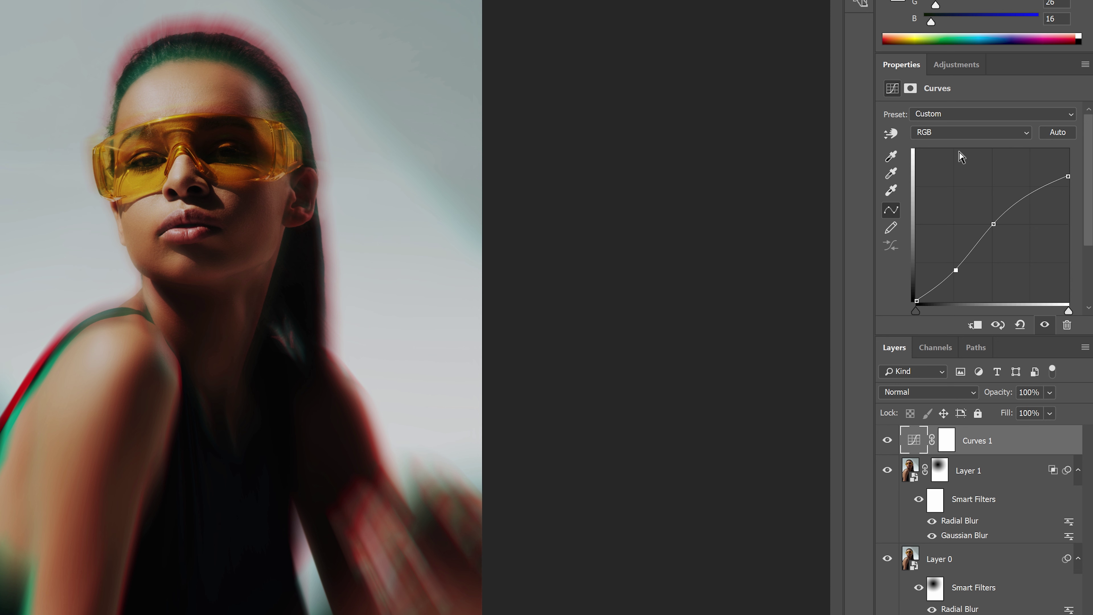
left_click(969, 133)
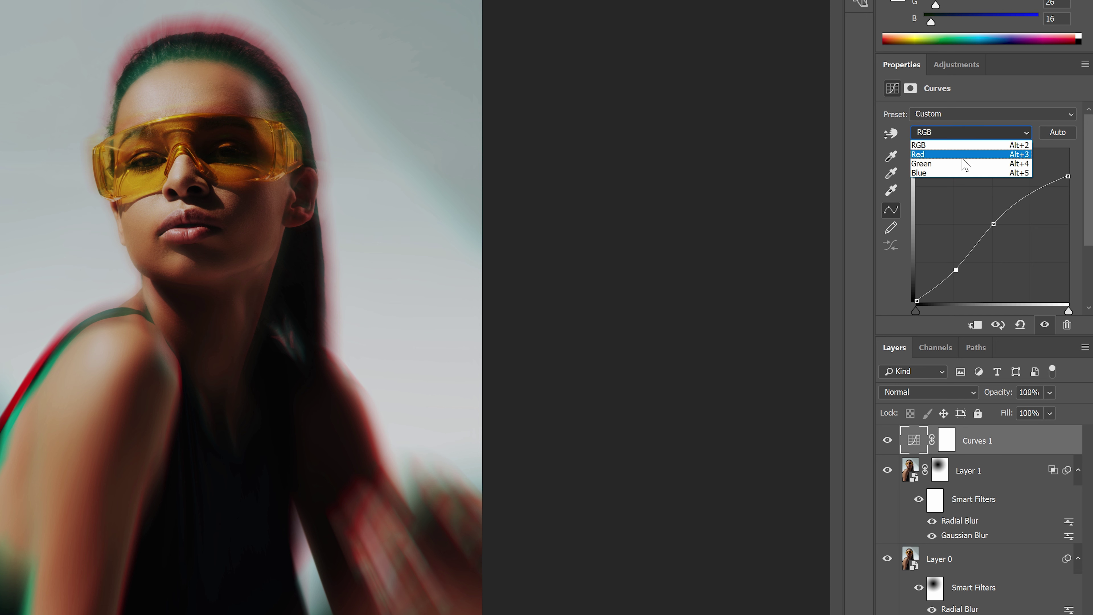
left_click(949, 173)
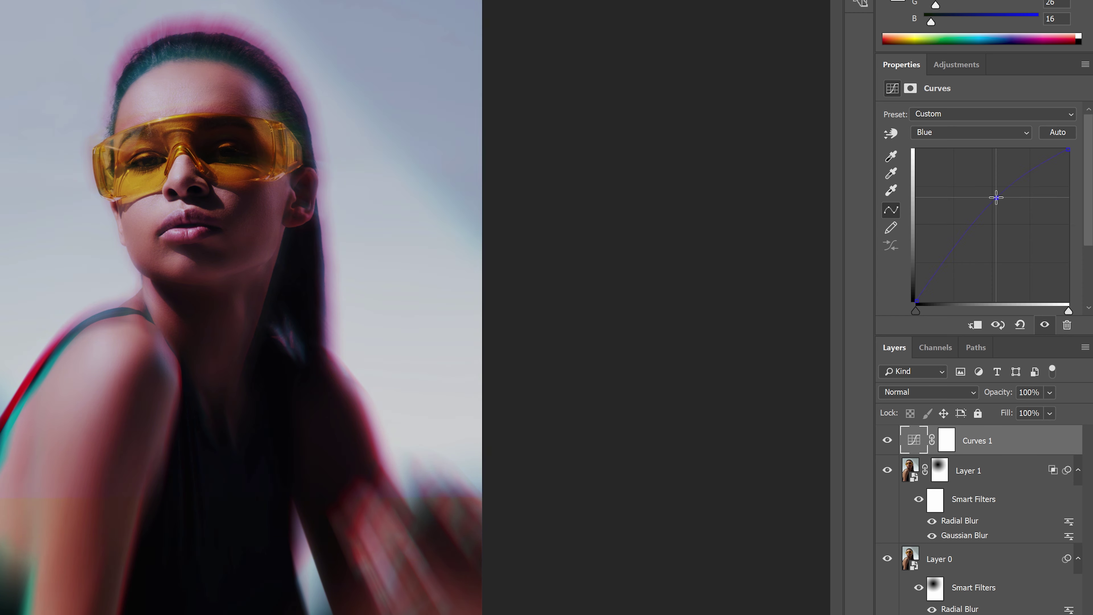
left_click_drag(996, 198, 992, 241)
Undo the point added to the Green curve and return to the RGB channel.
left_click(940, 134)
left_click(947, 164)
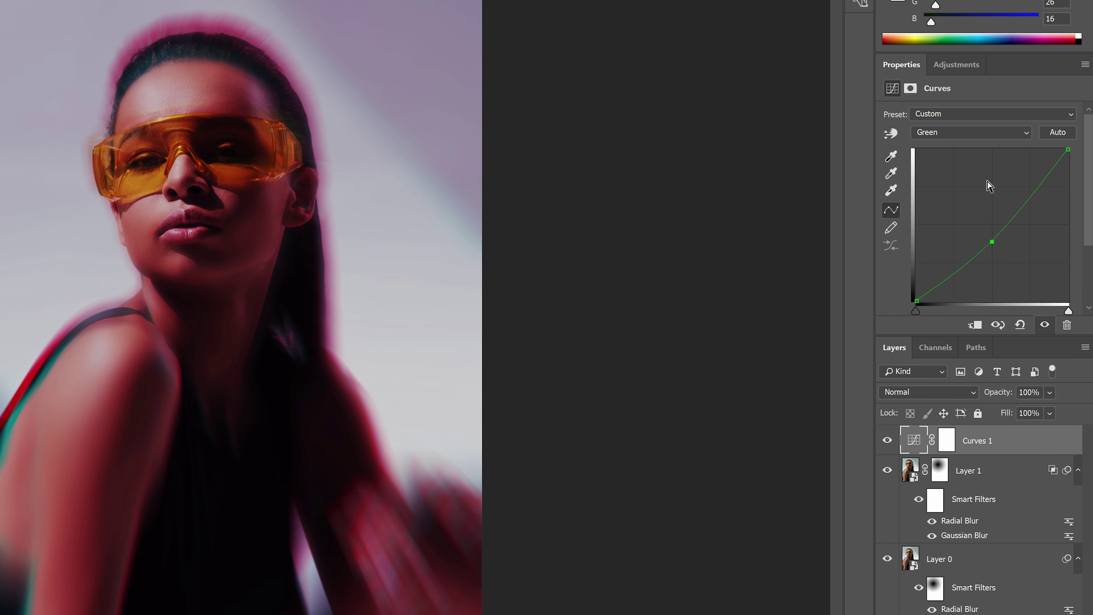
key("ctrl+z")
left_click(970, 134)
left_click(973, 151)
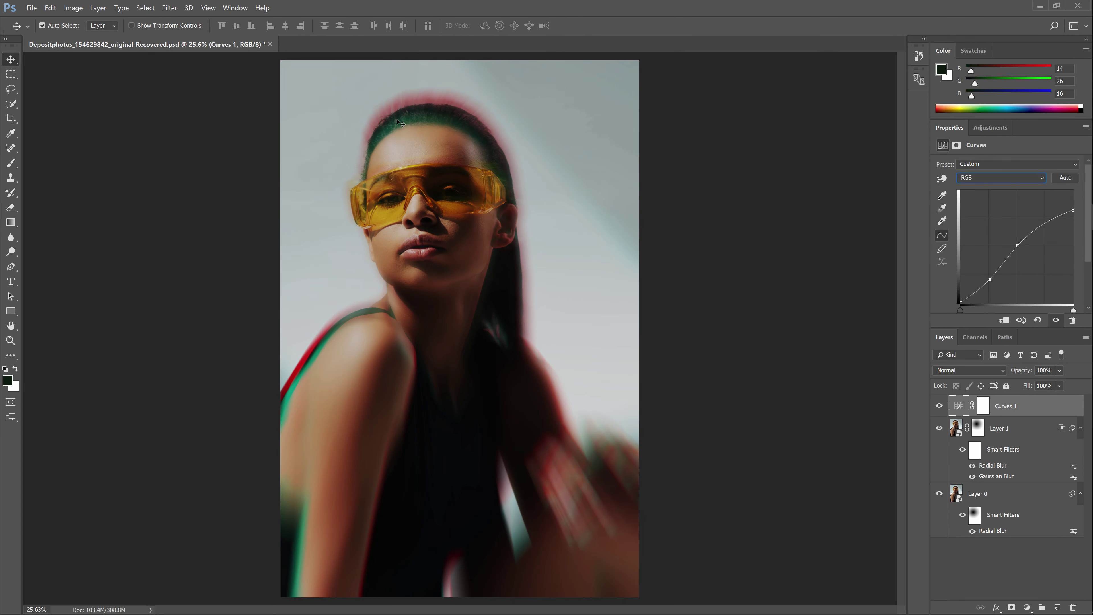
Show the Color panel with its display set to RGB Sliders.
left_click(235, 8)
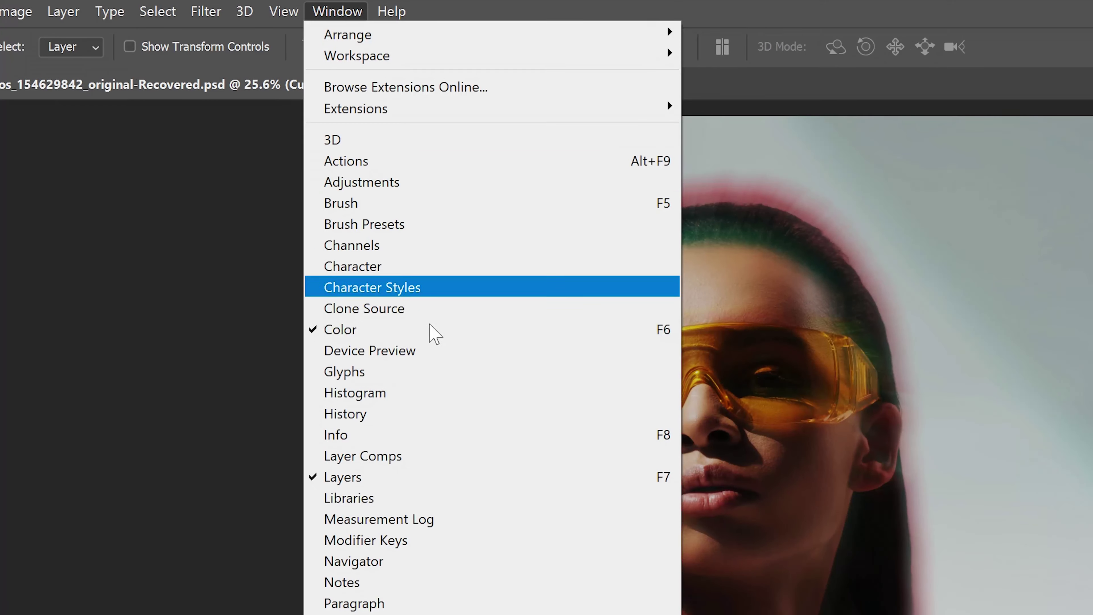
left_click(433, 332)
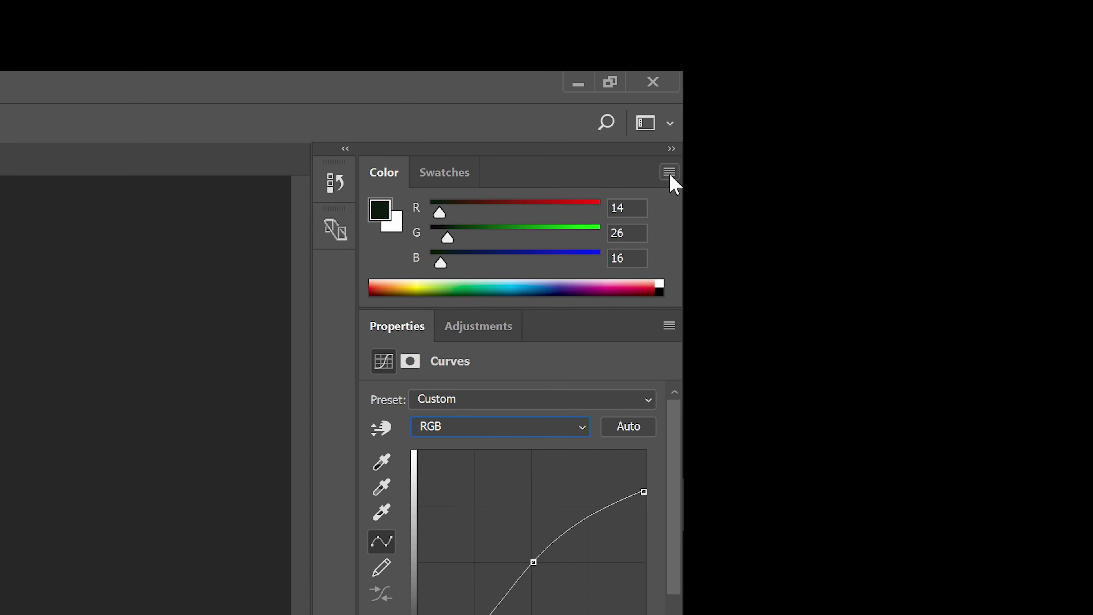
left_click(669, 172)
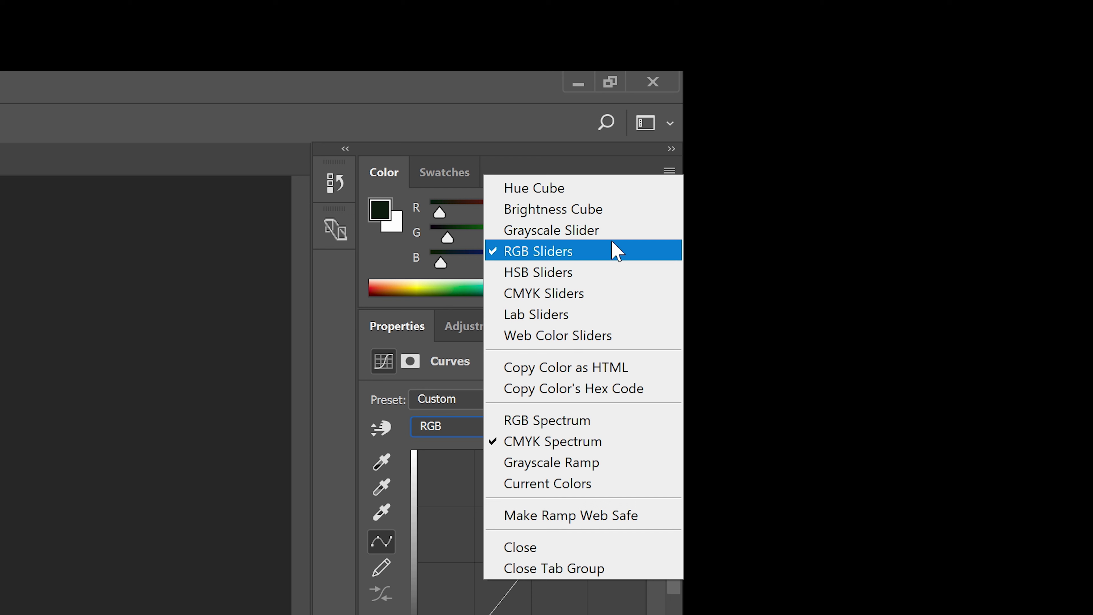
left_click(538, 165)
Enlarge the spectrum and pick a pale peach foreground colour (R255 G237 B212).
left_click_drag(508, 306, 507, 482)
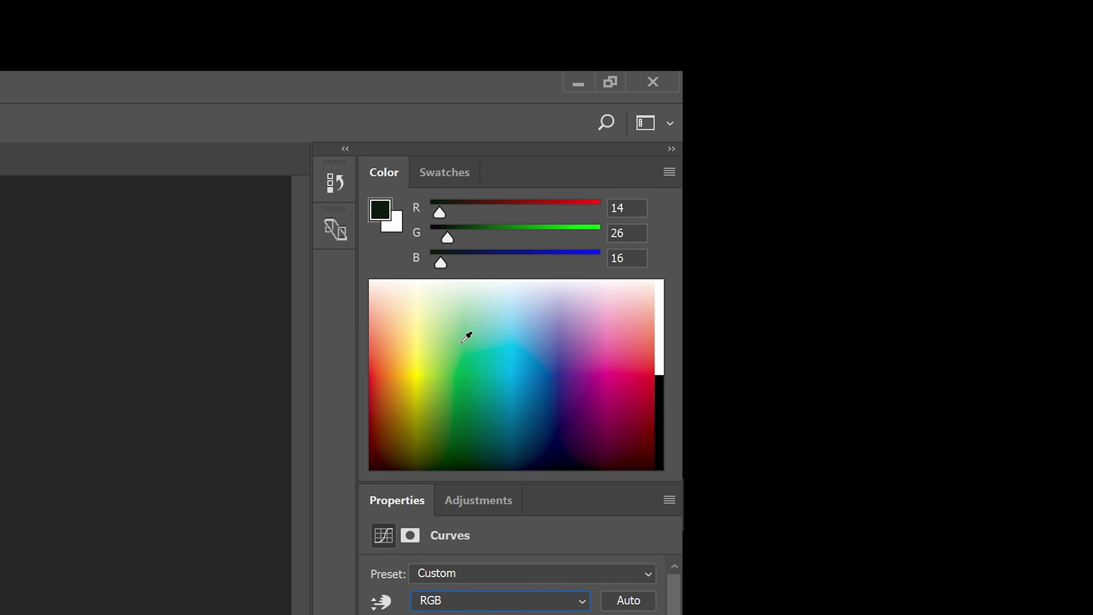
mouse_move(394, 369)
left_mouse_down()
mouse_move(388, 376)
mouse_move(400, 367)
left_mouse_up()
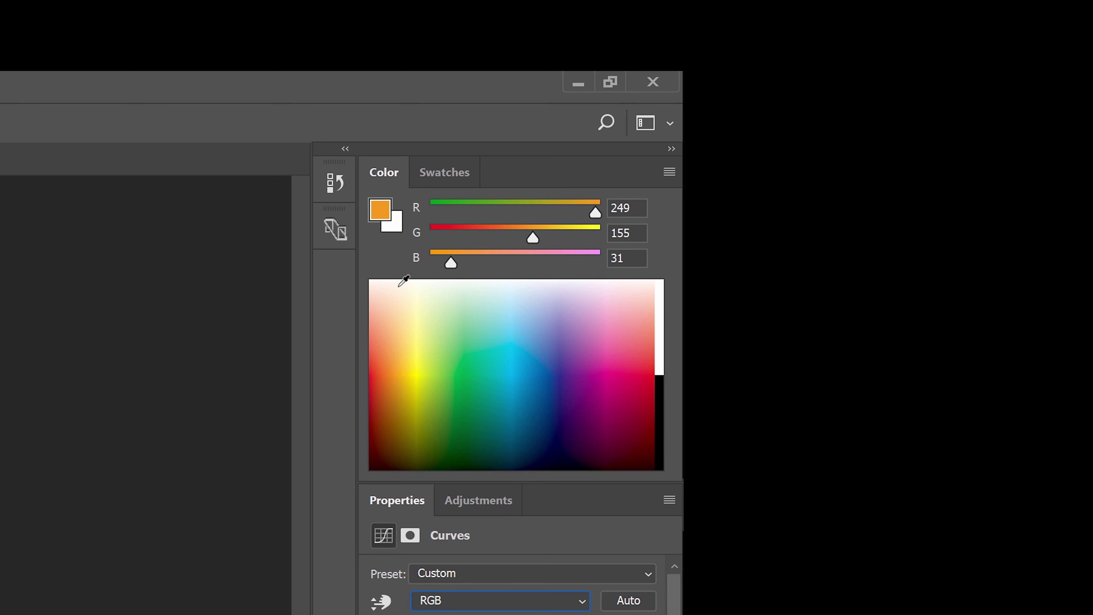
left_click_drag(398, 291, 396, 294)
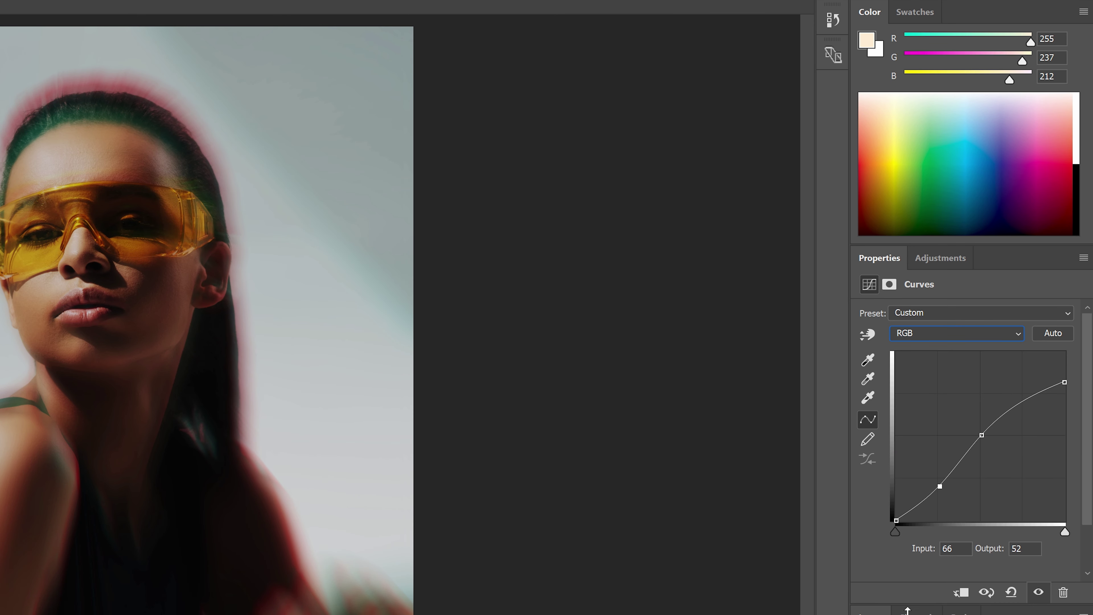
Copy the red value 255 and paste it as the Red curve's highlight output.
left_click(924, 339)
left_click(909, 352)
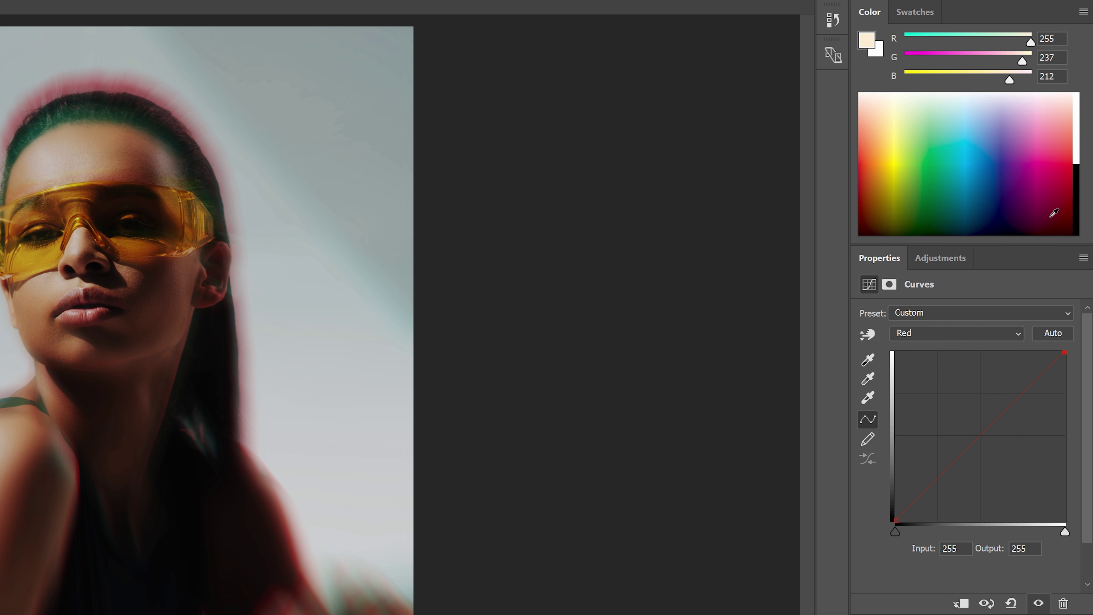
left_click(1049, 38)
right_click(1050, 38)
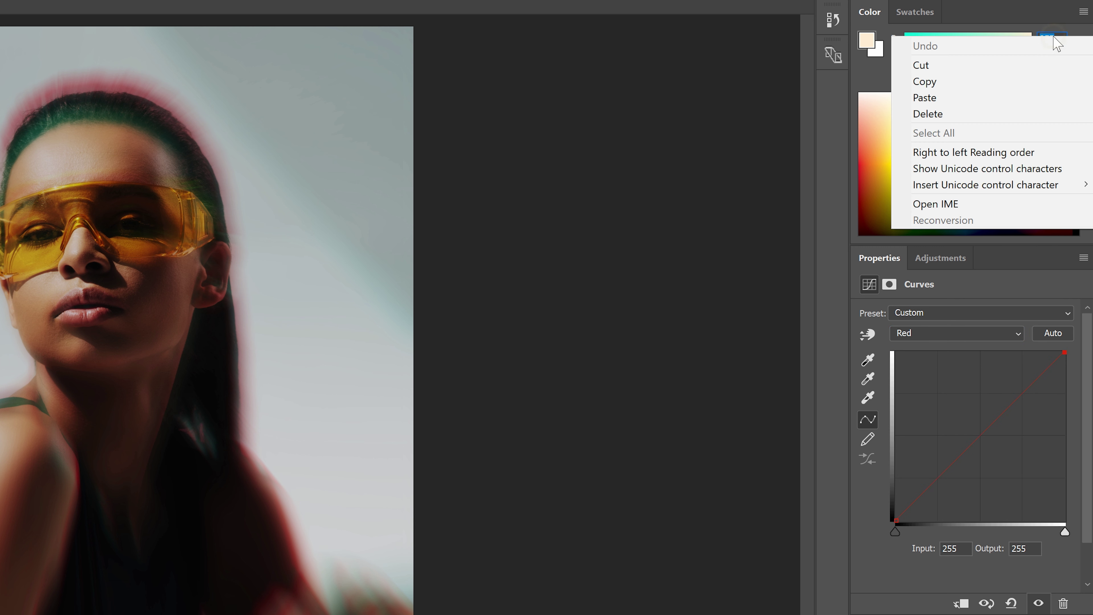
left_click(1016, 83)
left_click(1021, 548)
right_click(1021, 548)
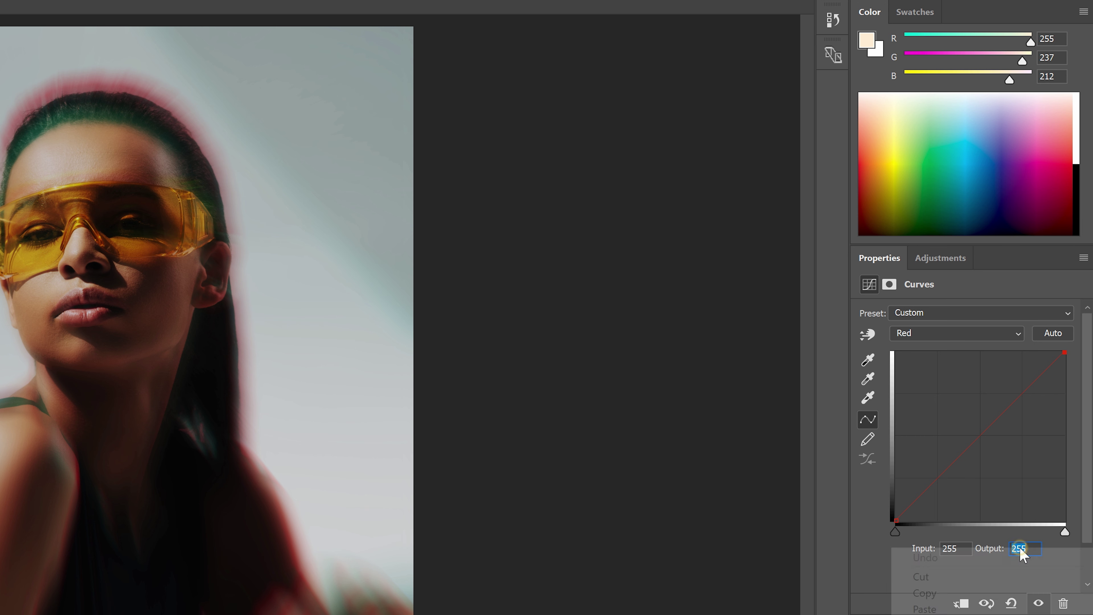
left_click(987, 608)
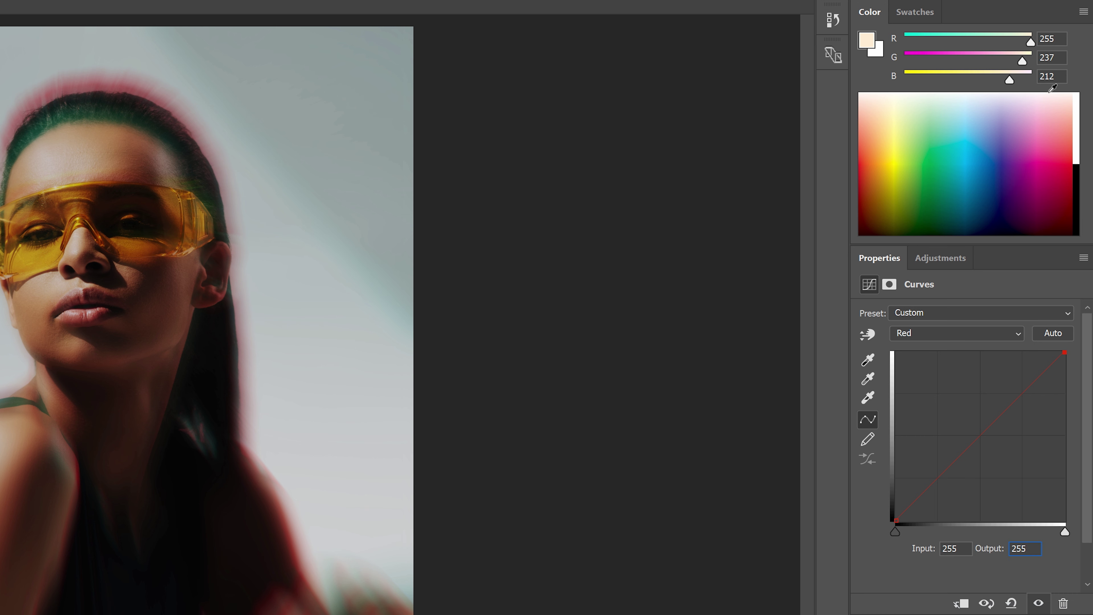
Copy the green value 237 and paste it as the Green curve's highlight output.
left_click(1052, 56)
right_click(1053, 56)
left_click(1005, 101)
left_click(908, 334)
left_click(907, 369)
left_click(1024, 548)
right_click(1023, 548)
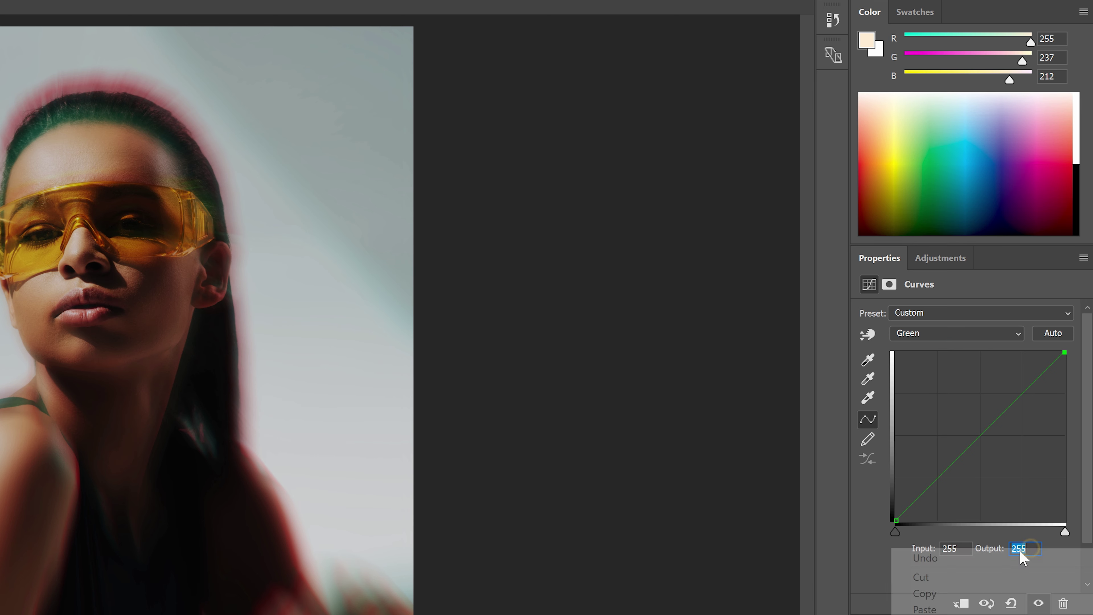
left_click(959, 609)
Copy the blue value 212 and paste it as the Blue curve's highlight output.
left_click(1053, 75)
right_click(1053, 76)
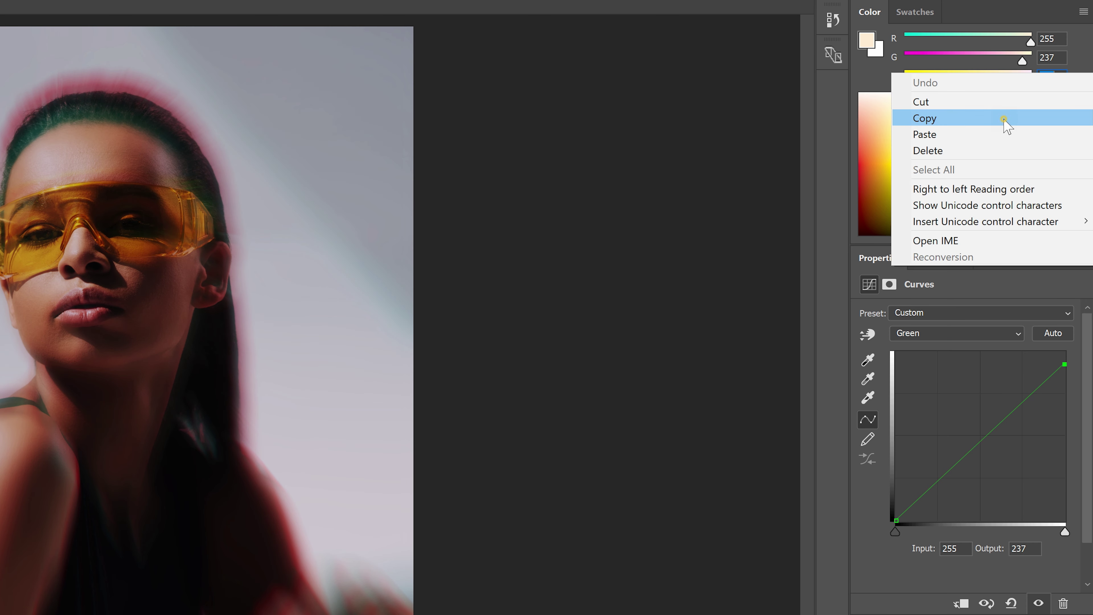
left_click(1005, 121)
left_click(940, 332)
left_click(912, 380)
left_click(1024, 548)
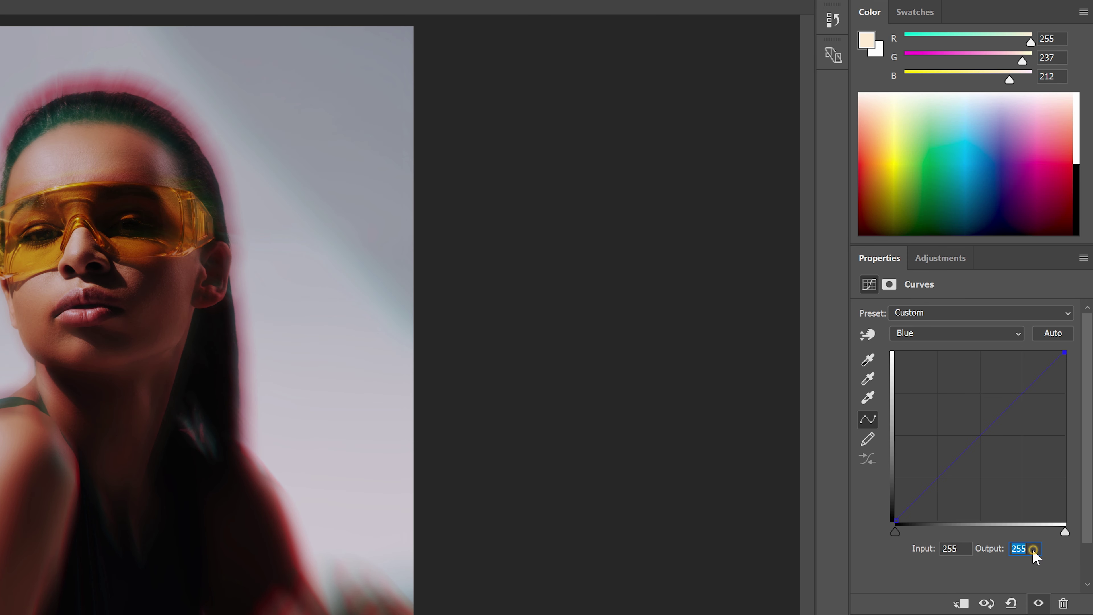
right_click(1024, 548)
left_click(947, 609)
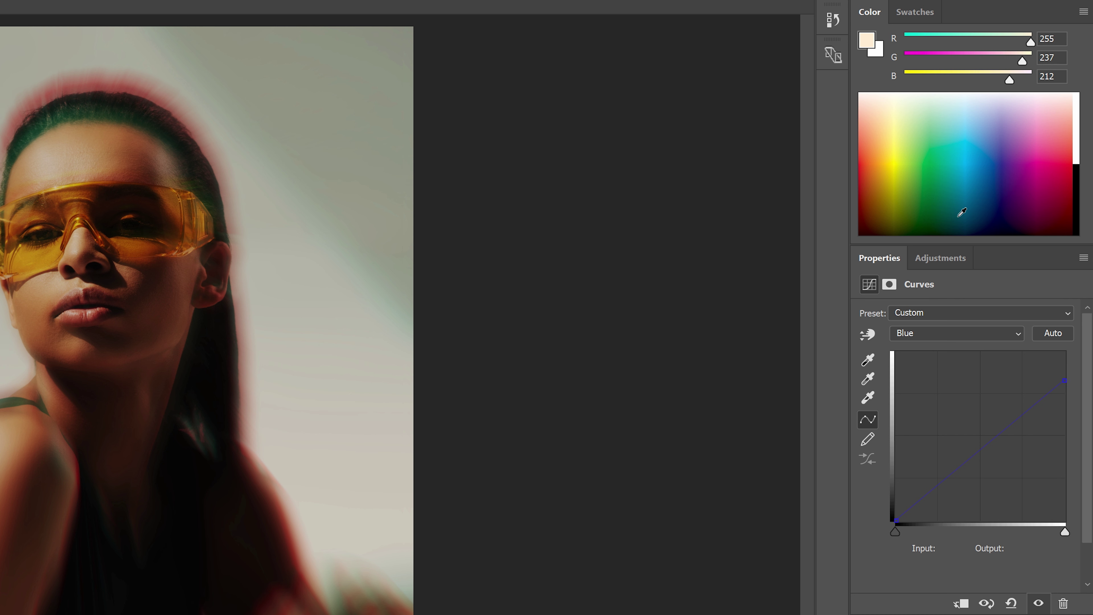
Pick a dark green foreground and paste its green value 17 into the Green curve's black-point output.
left_click(932, 232)
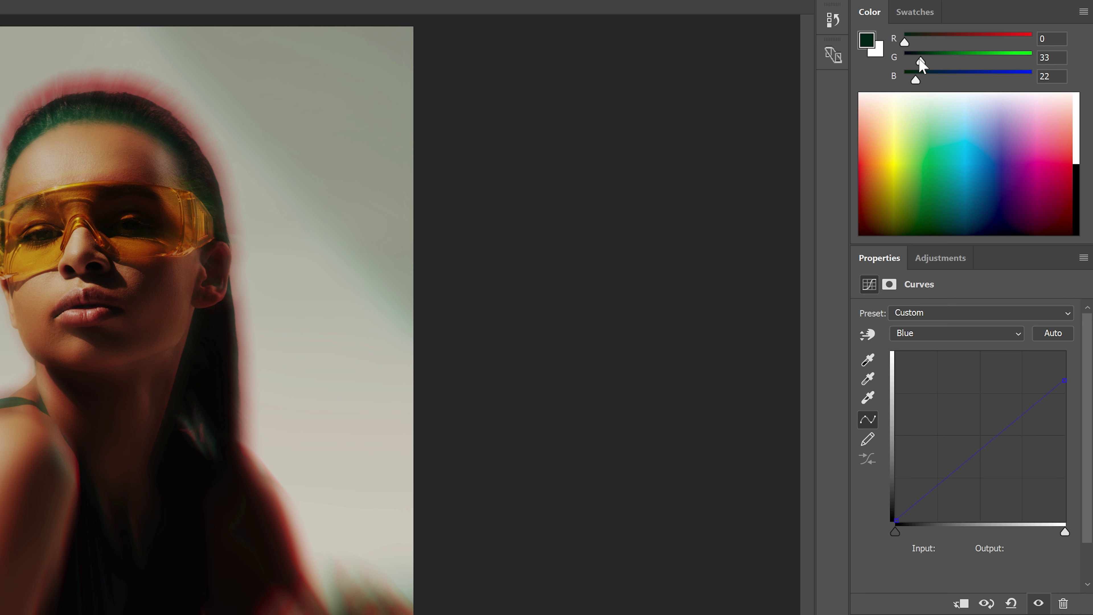
left_click_drag(921, 60, 911, 83)
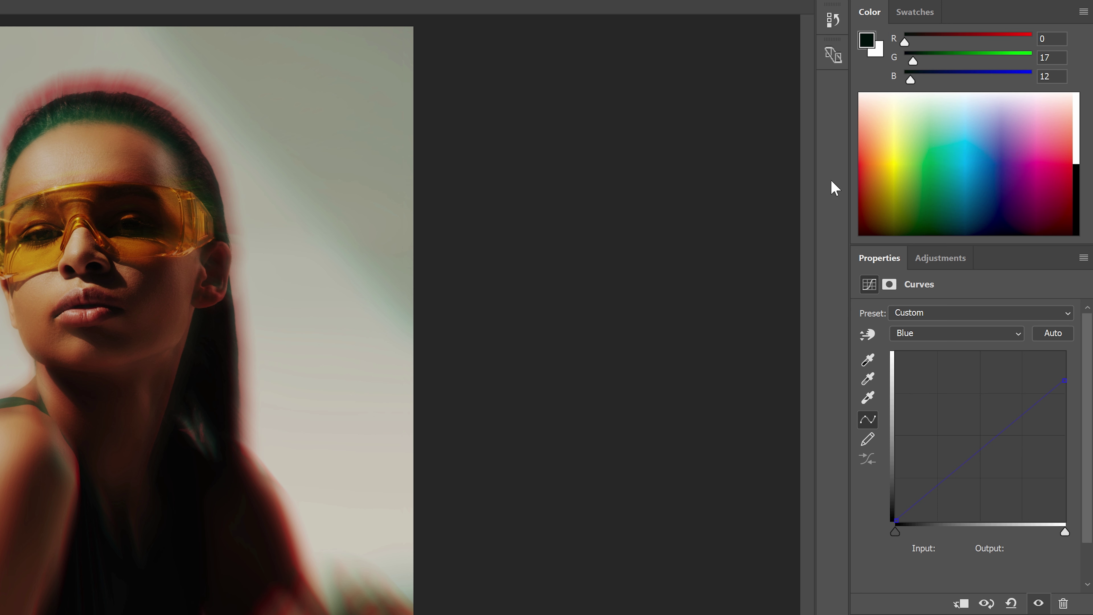
left_click(1054, 58)
right_click(1053, 57)
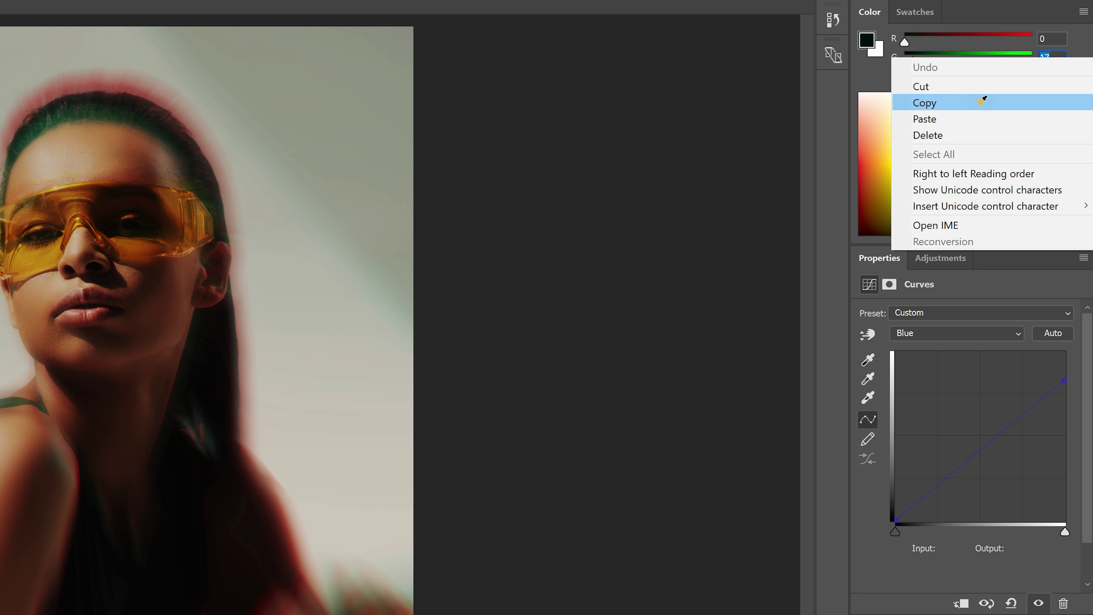
left_click(980, 97)
left_click(934, 334)
left_click(909, 368)
left_click(902, 519)
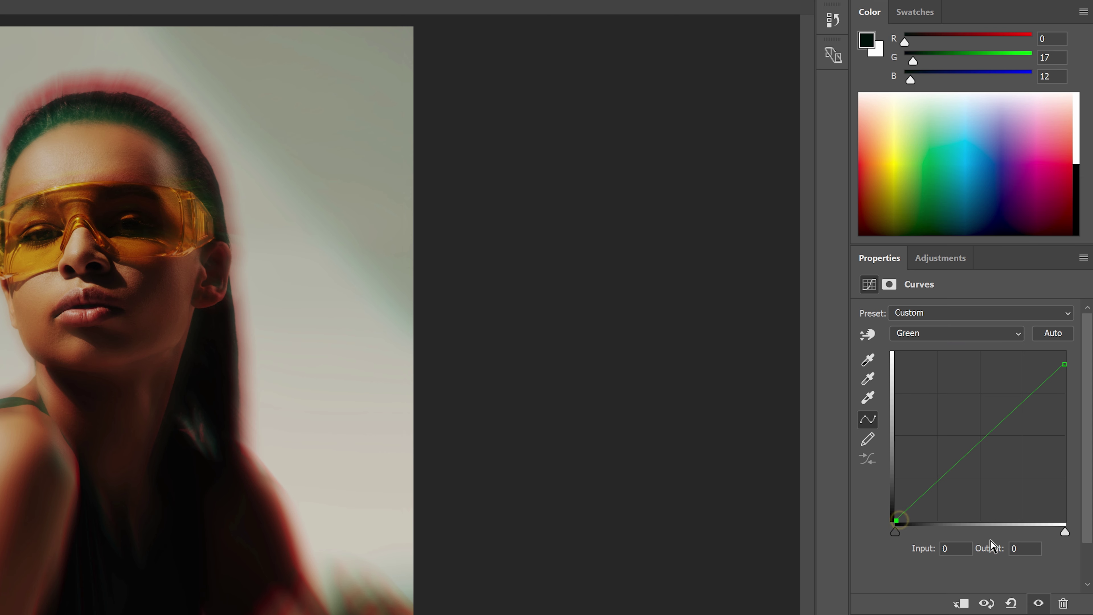
right_click(1024, 548)
left_click(925, 604)
Paste the blue value 12 into the Blue curve's black-point output.
left_click(1051, 76)
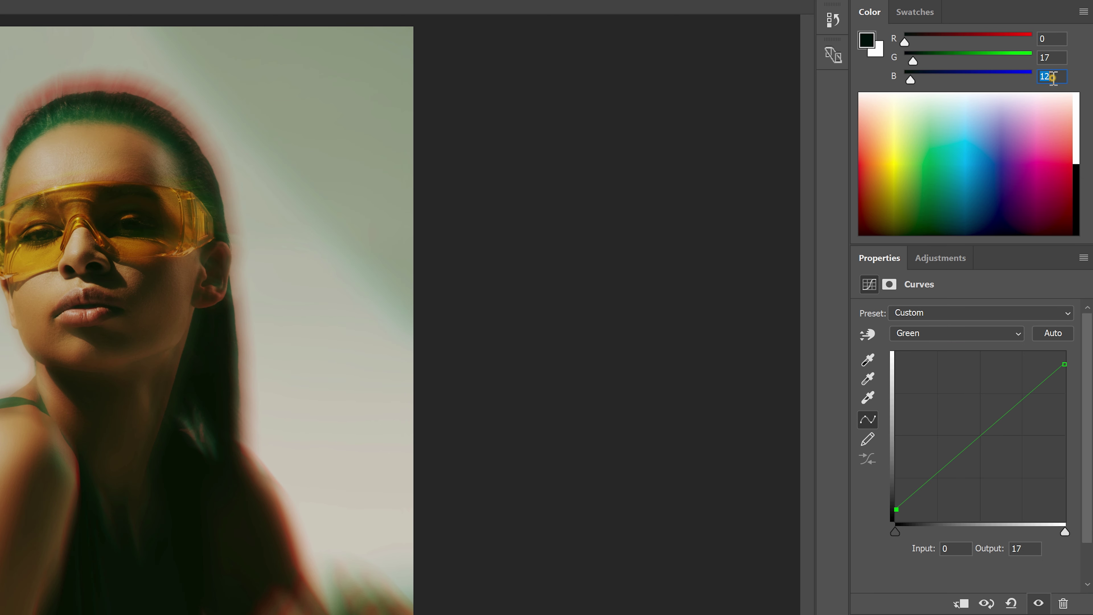
right_click(1050, 76)
left_click(981, 122)
left_click(920, 333)
left_click(904, 379)
left_click(898, 509)
right_click(1028, 548)
left_click(947, 608)
left_click(893, 561)
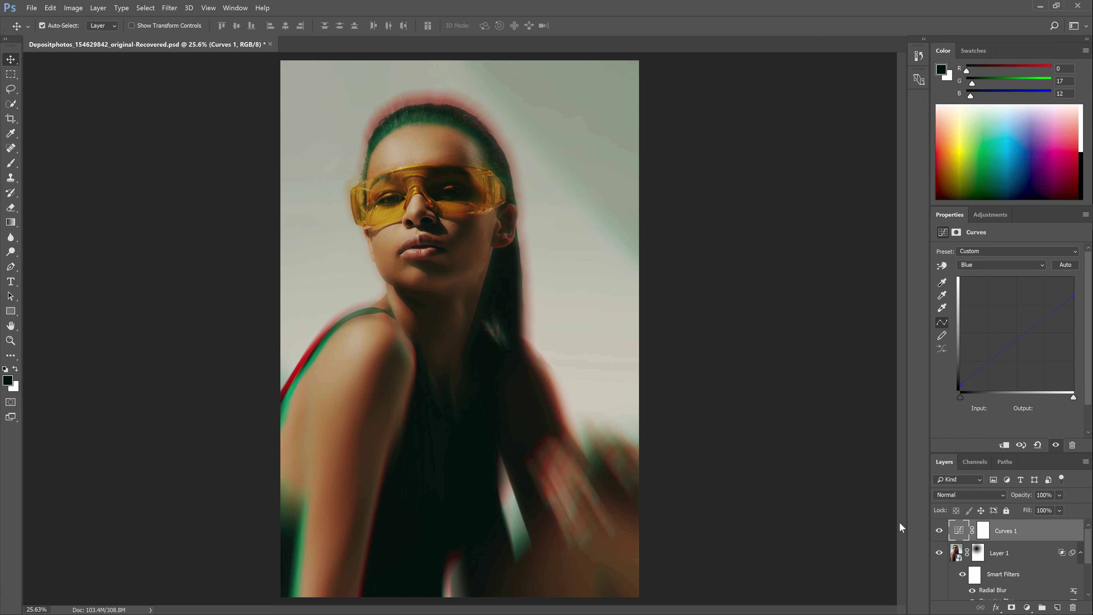
left_click(938, 530)
left_click(938, 530)
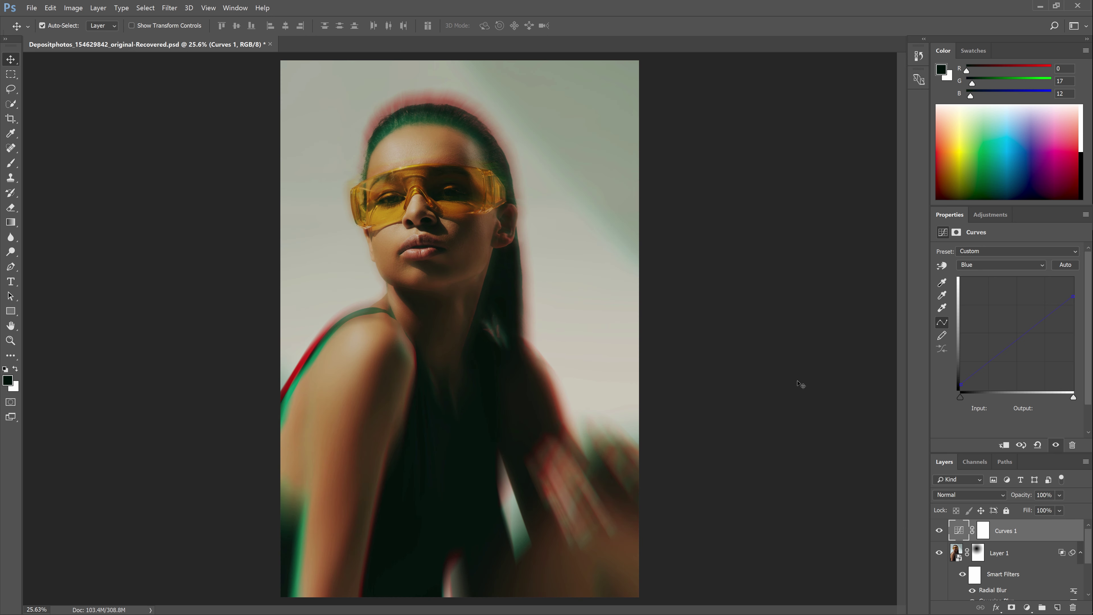